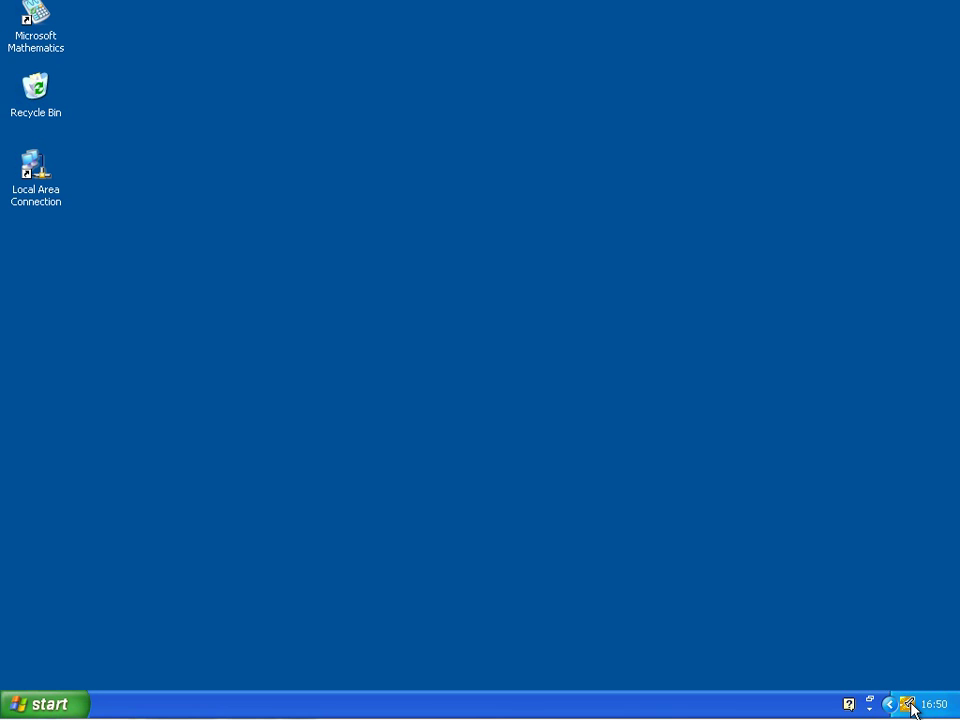
Launch Dortmund Data Bank, search 'propanol' and add 2-Propanol to the query system.
click(908, 705)
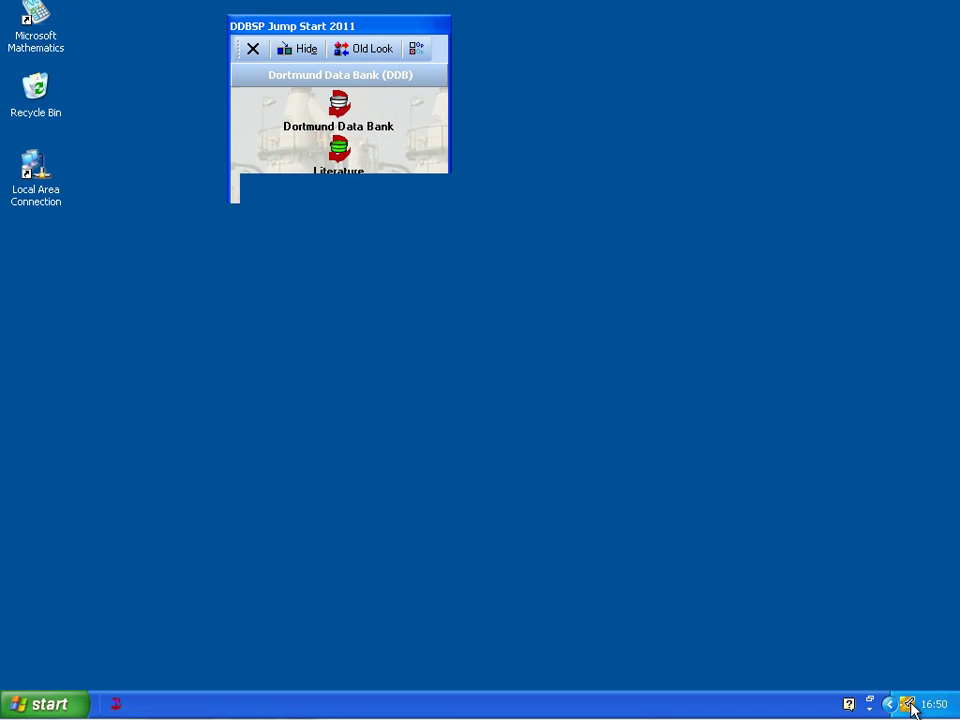
click(358, 122)
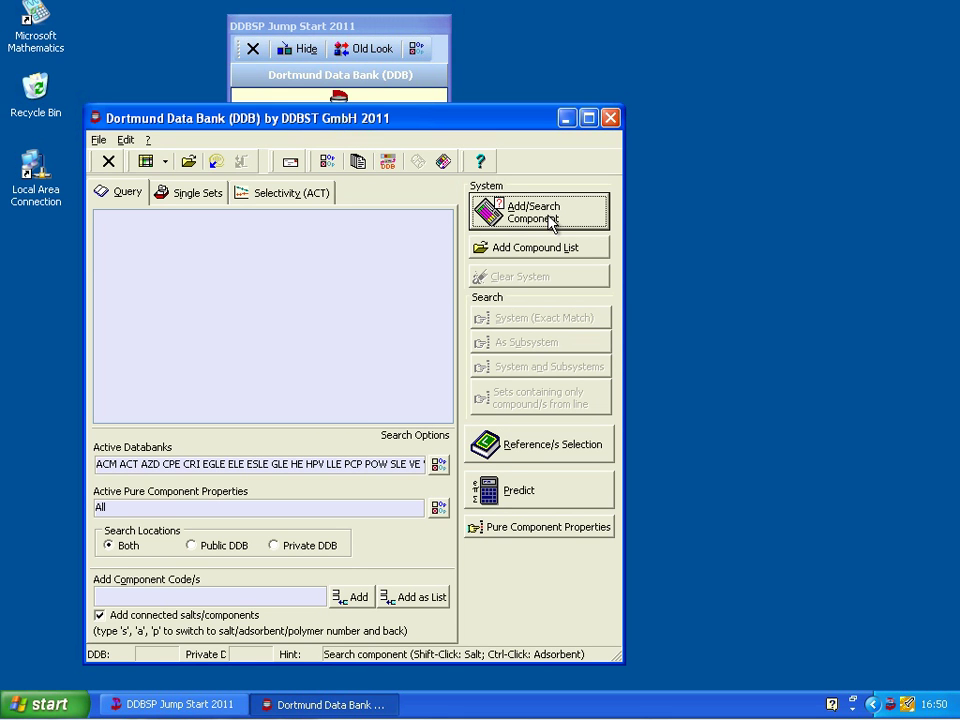
click(552, 220)
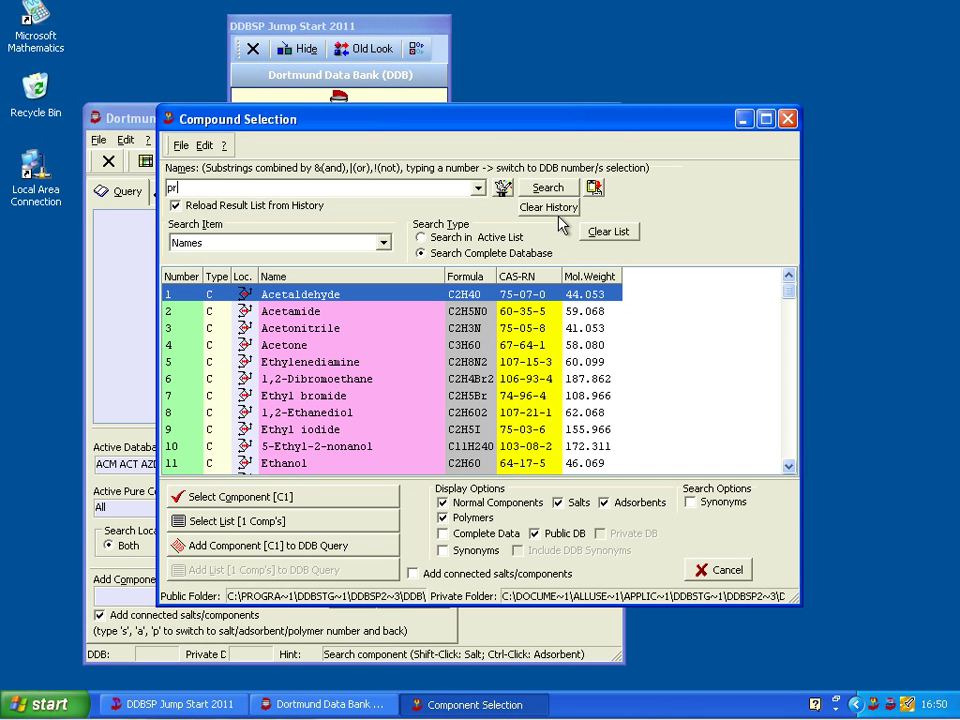
text(propanol)
key(Return)
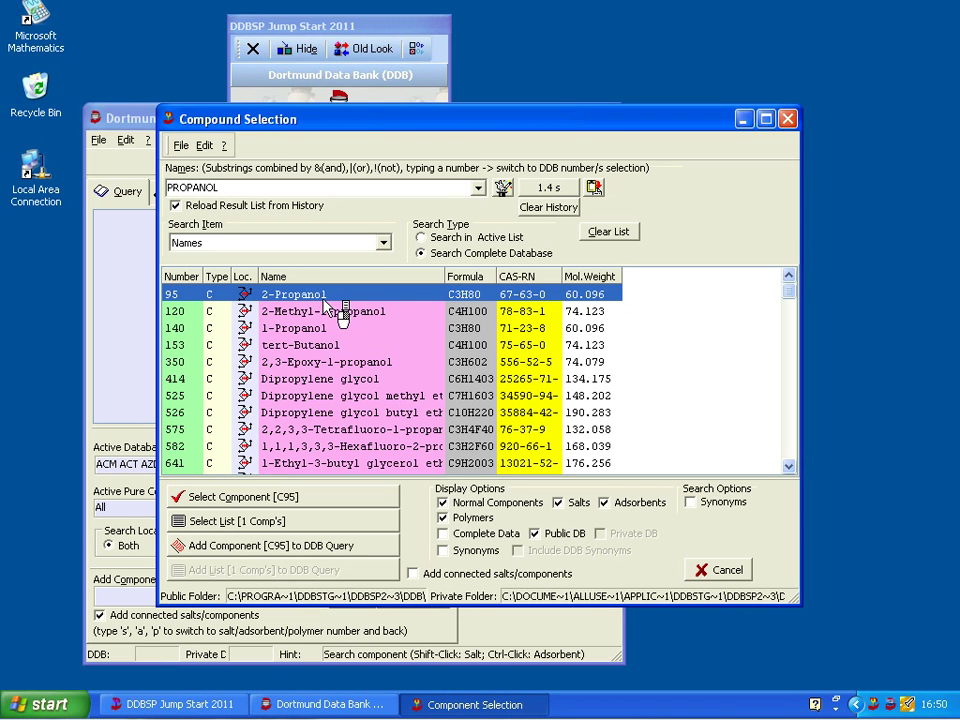
double_click(324, 296)
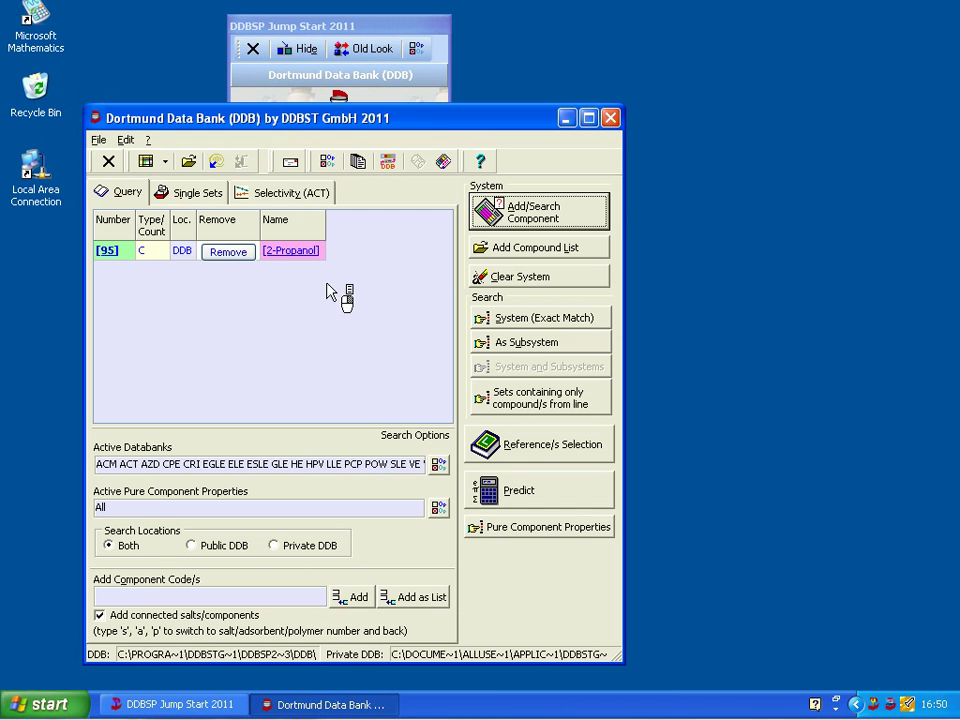
Search for benzene and add Benzene as the second system component.
click(537, 214)
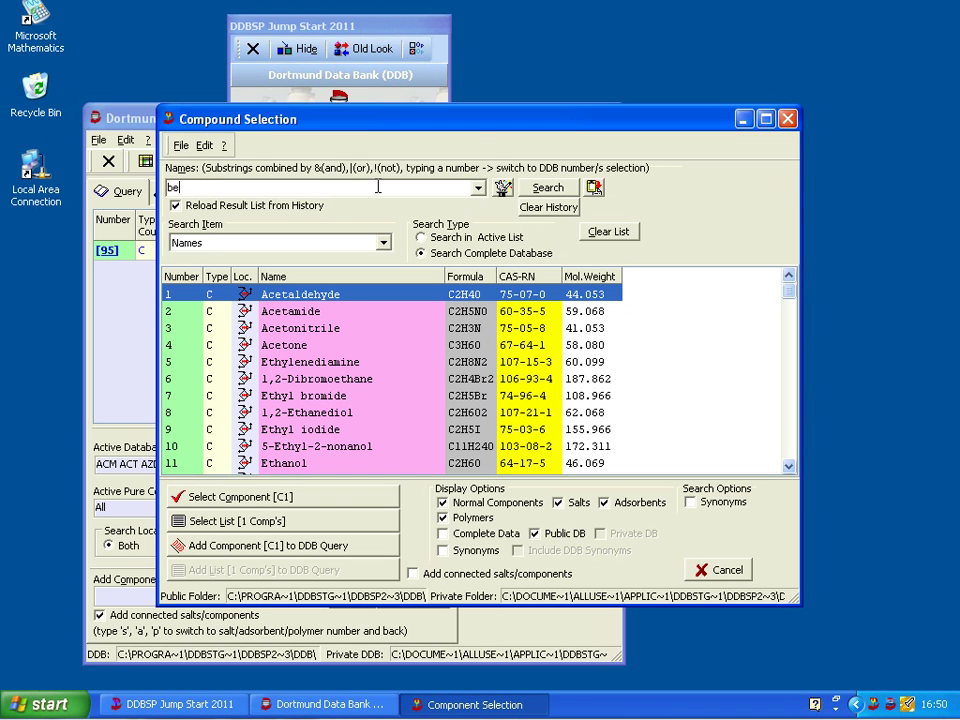
key(Return)
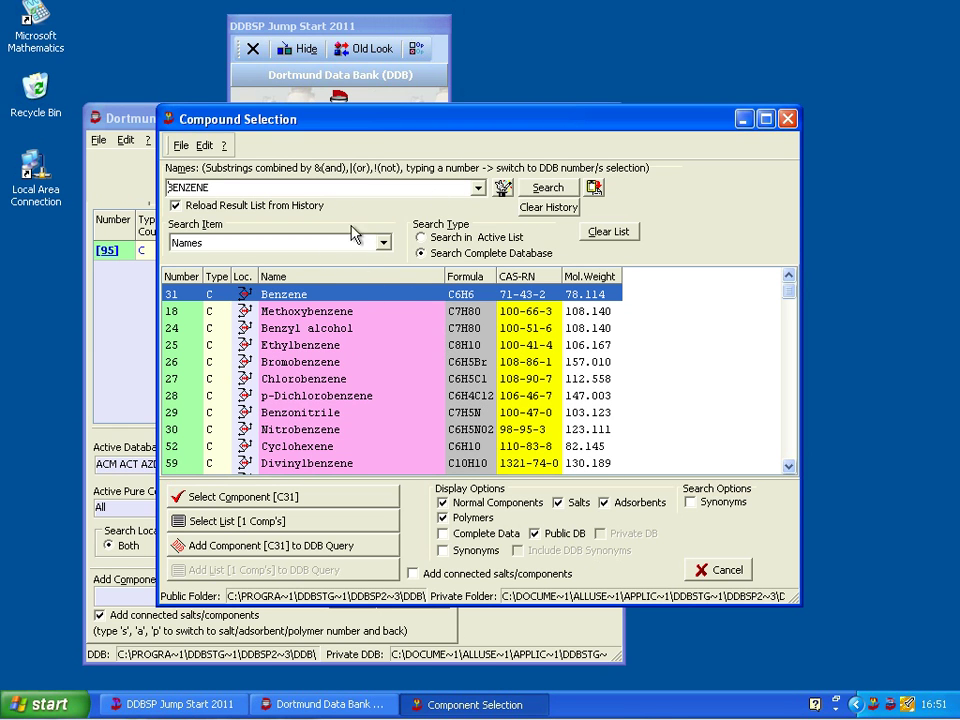
double_click(320, 294)
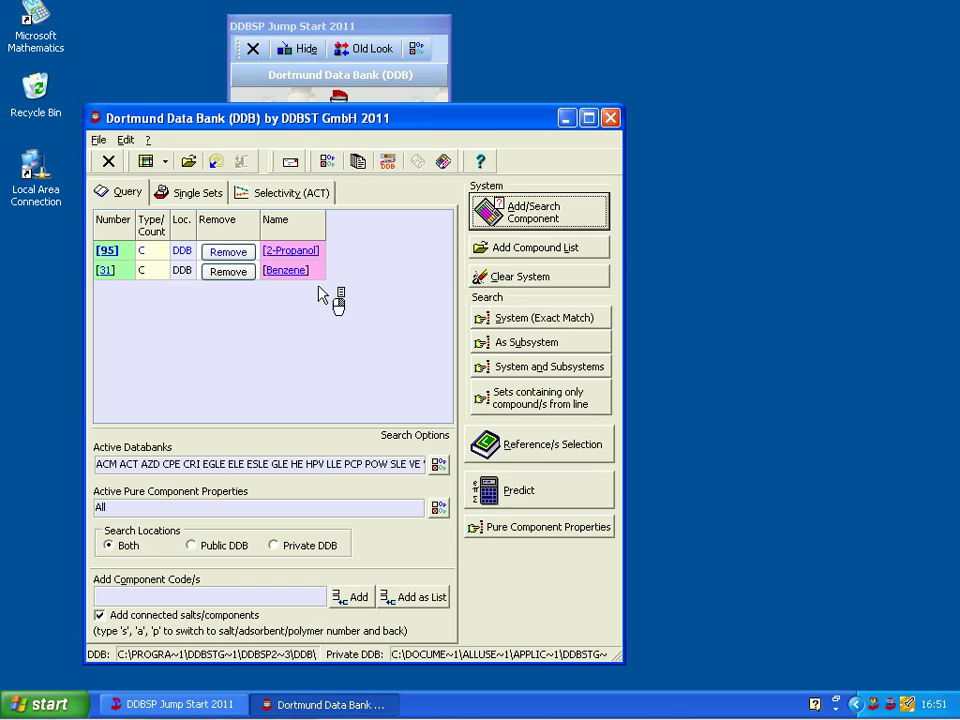
List the exact-match SLE datasets maximized, hide empty sets, and also mark dataset 6673.
click(522, 319)
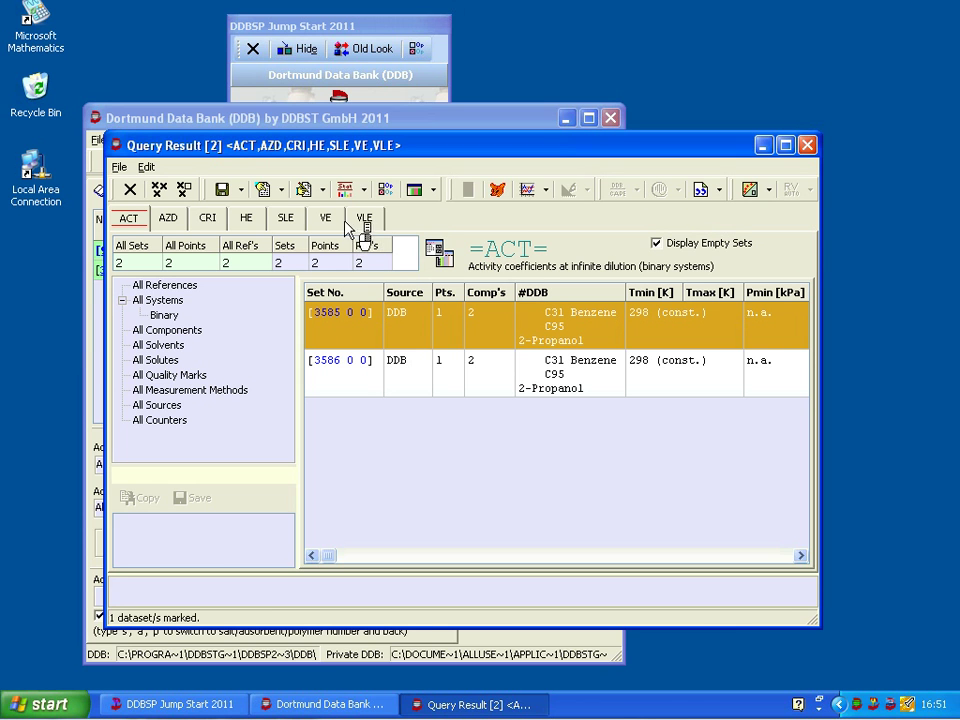
click(287, 219)
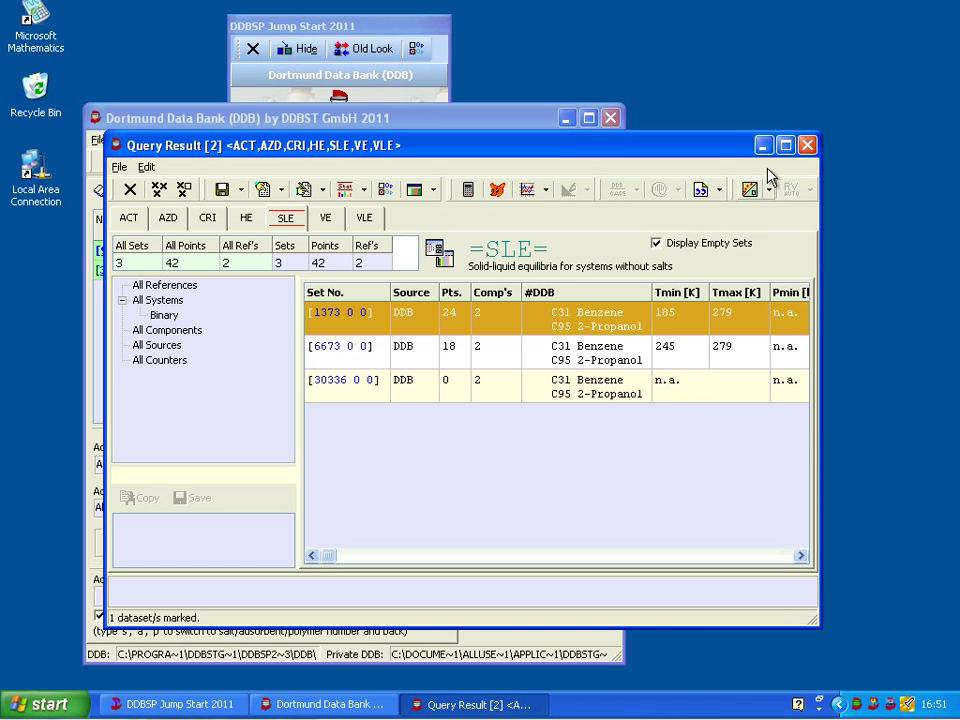
click(785, 145)
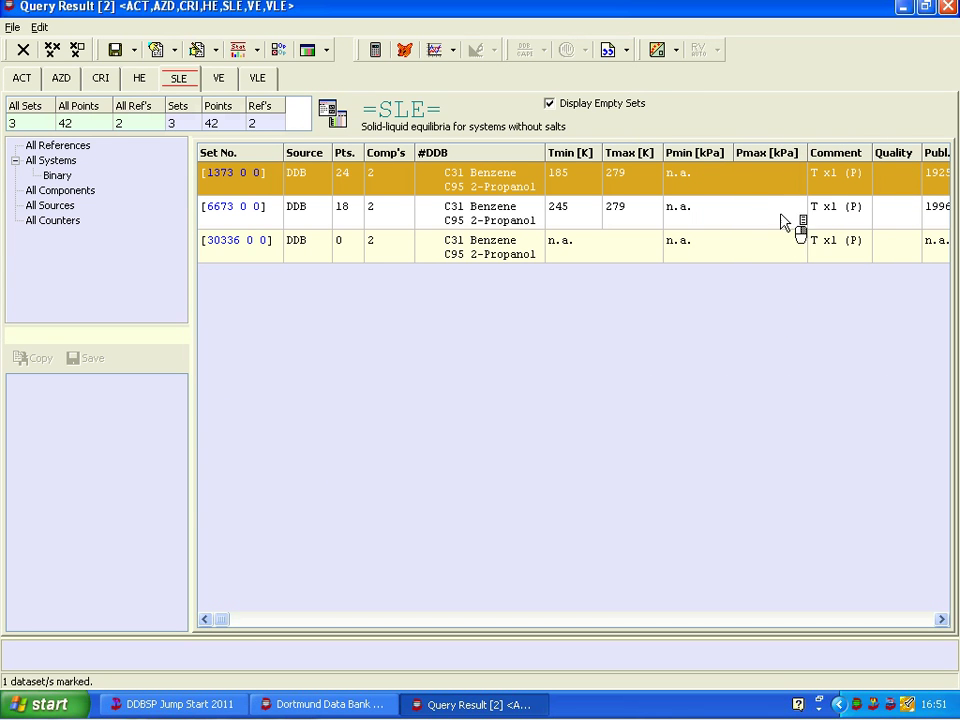
click(549, 104)
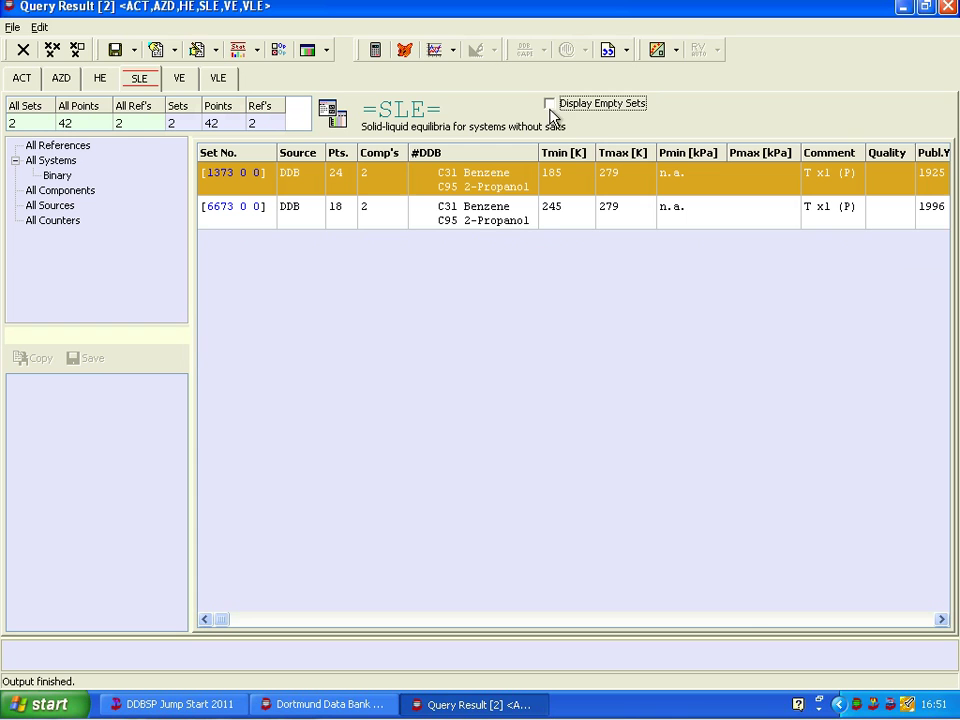
click(515, 214)
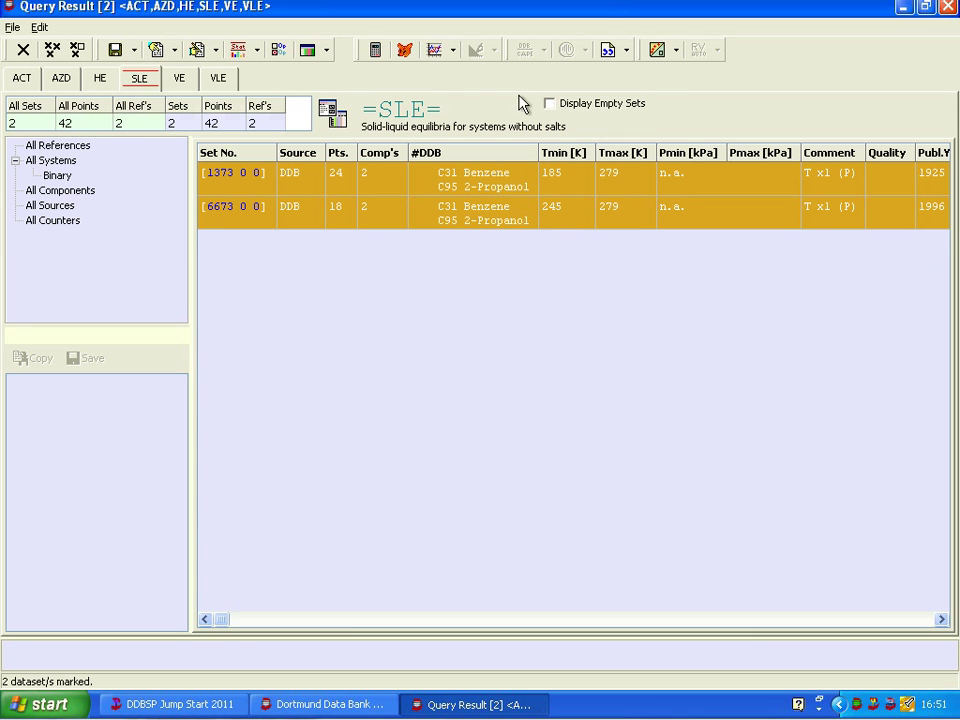
Plot datasets 1373 and 6673, inspect the T/xl,xs diagram, then view log(xl2) against 1/T.
click(440, 50)
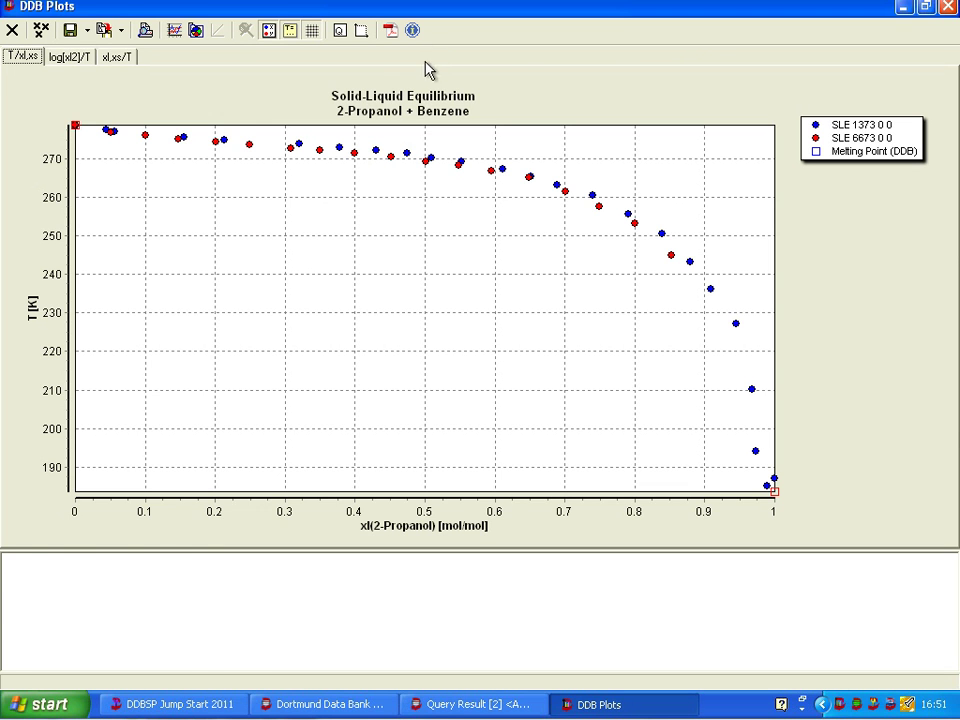
mouse_move(120, 140)
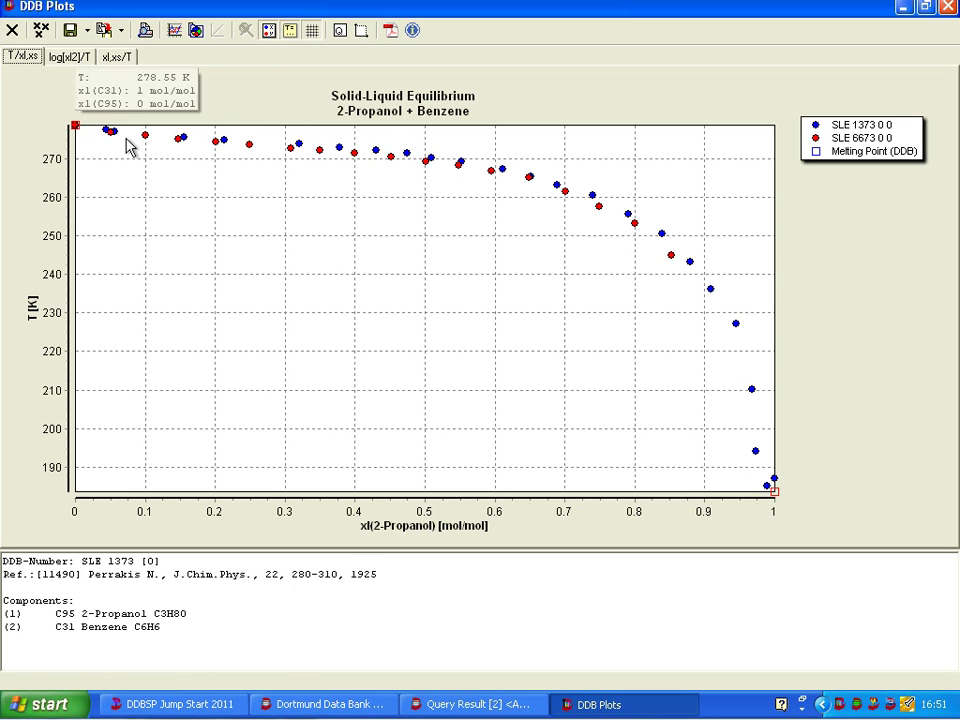
mouse_move(776, 487)
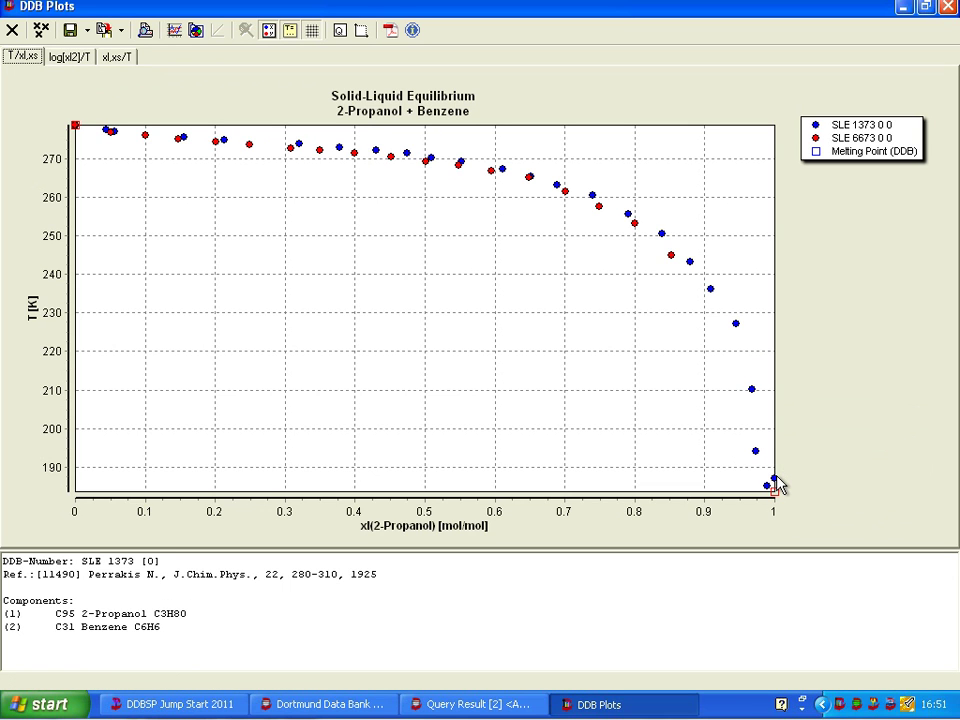
mouse_move(761, 465)
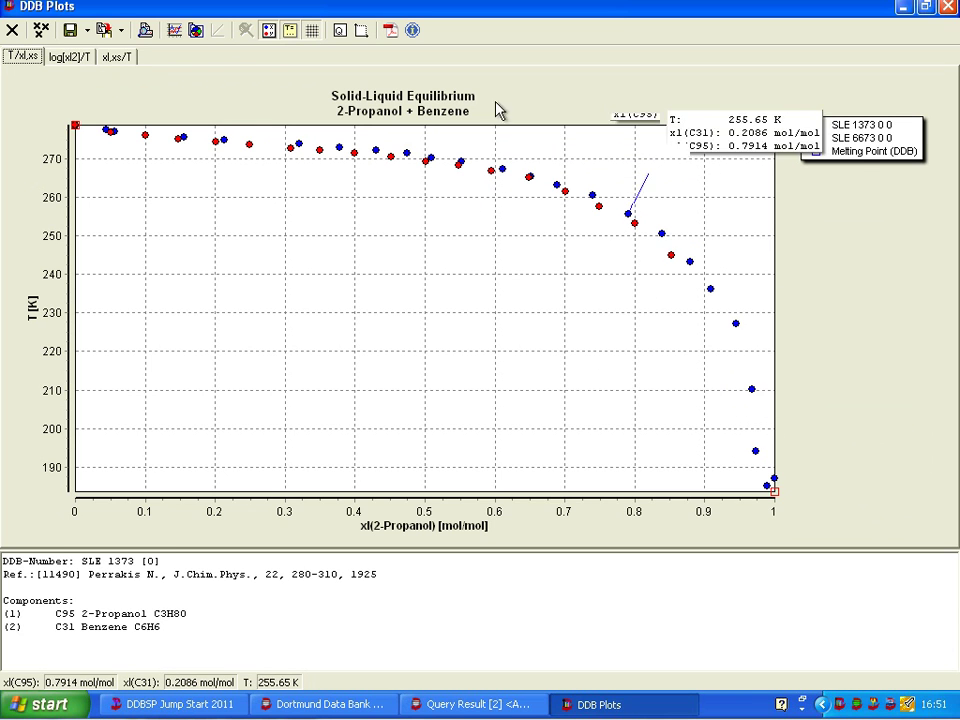
click(72, 58)
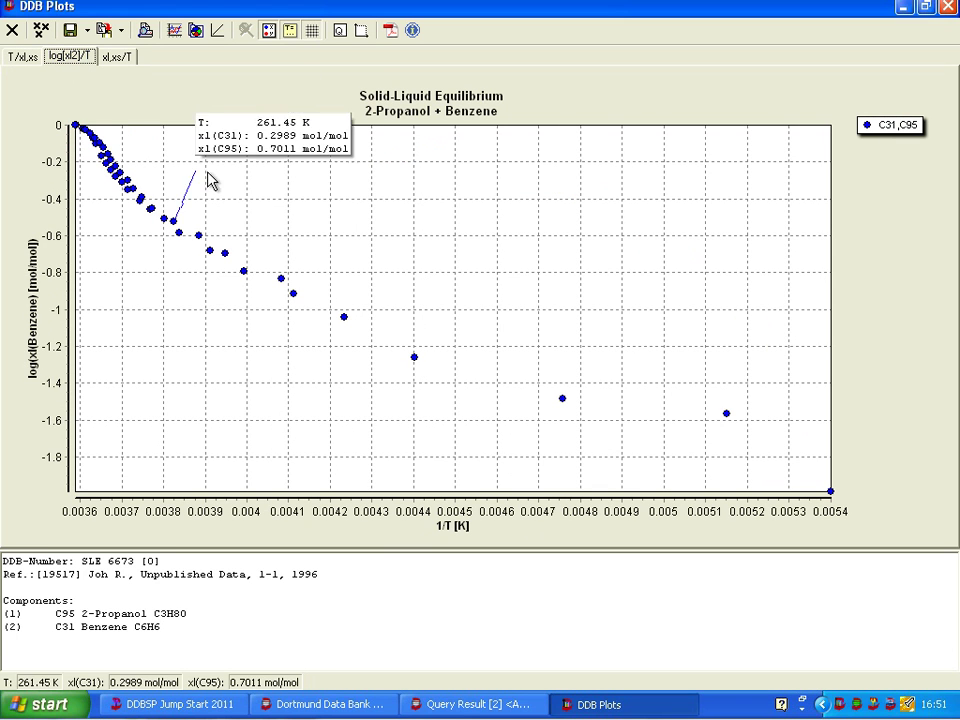
mouse_move(258, 218)
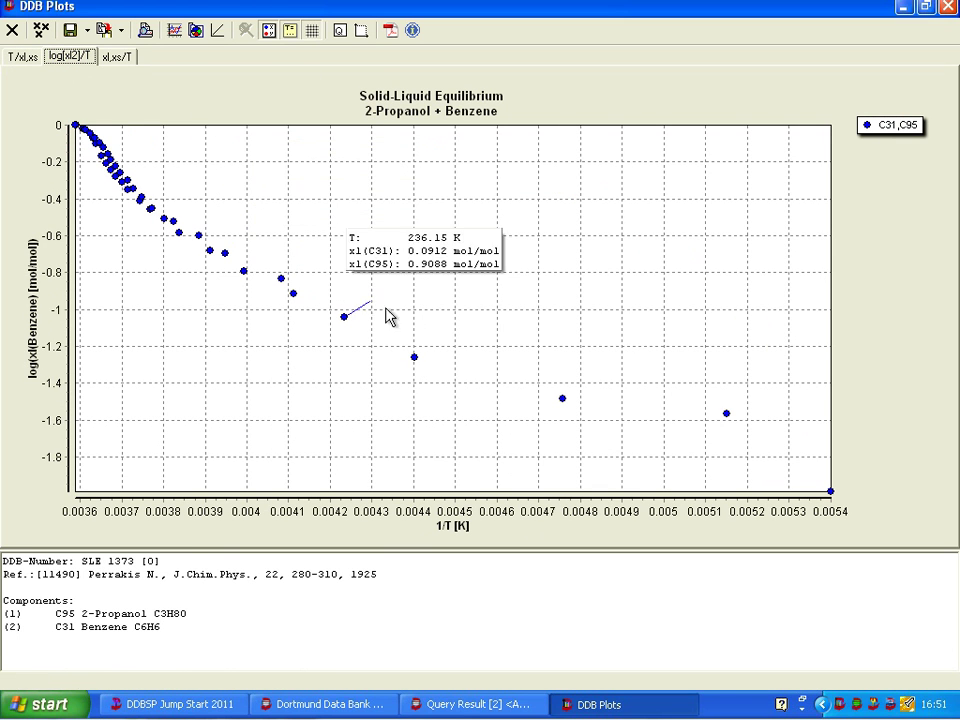
mouse_move(695, 443)
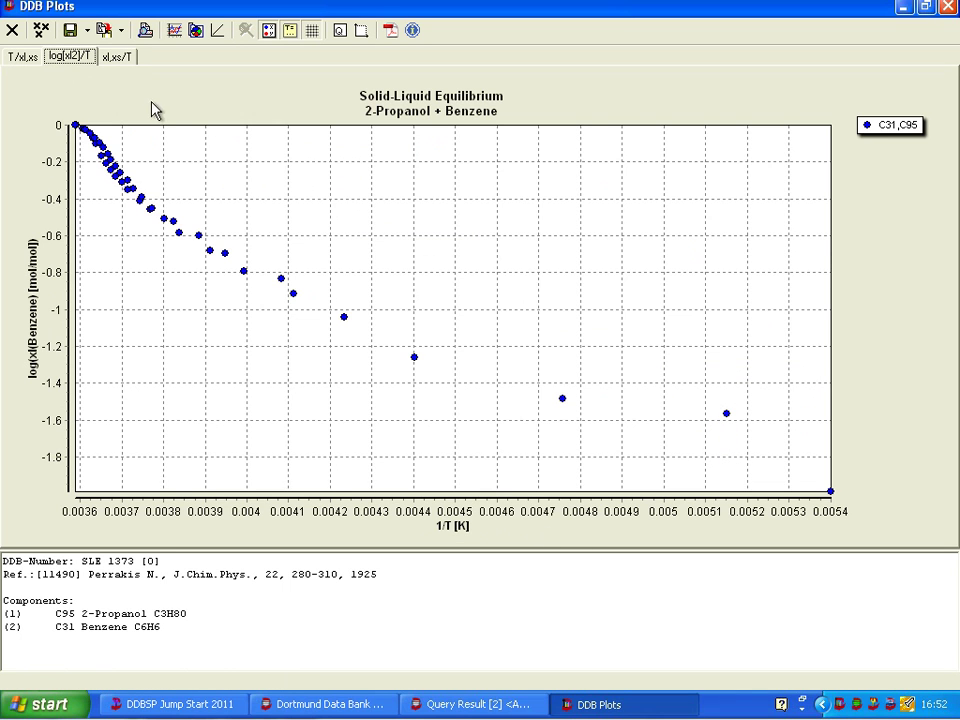
Show the xl,xs/T plot of 2-Propanol fraction, then close DDB Plots back to query results.
click(115, 57)
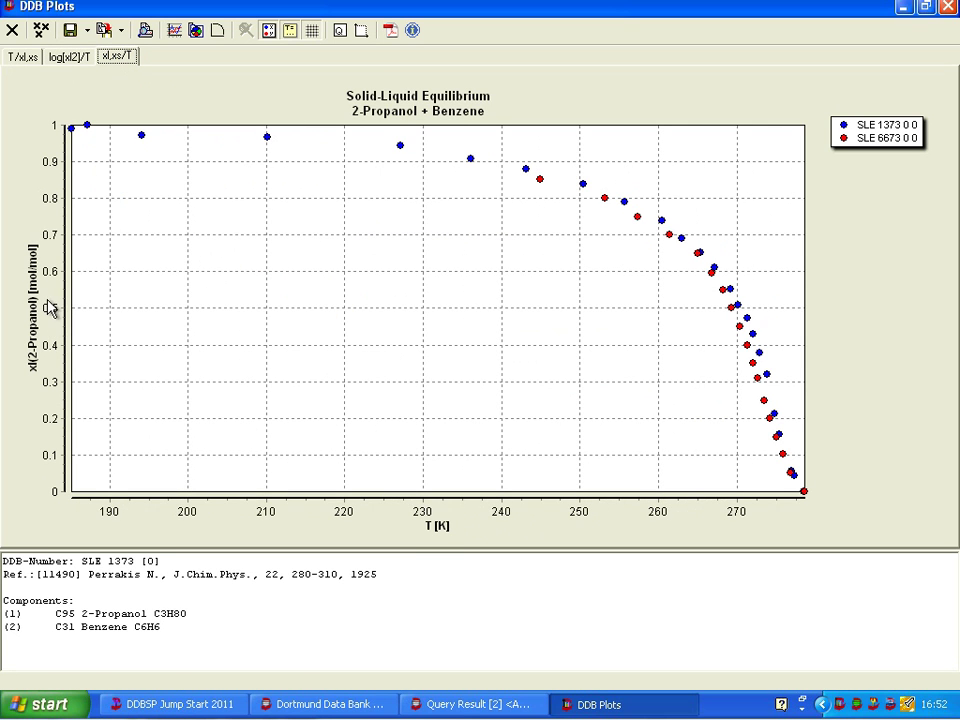
mouse_move(88, 138)
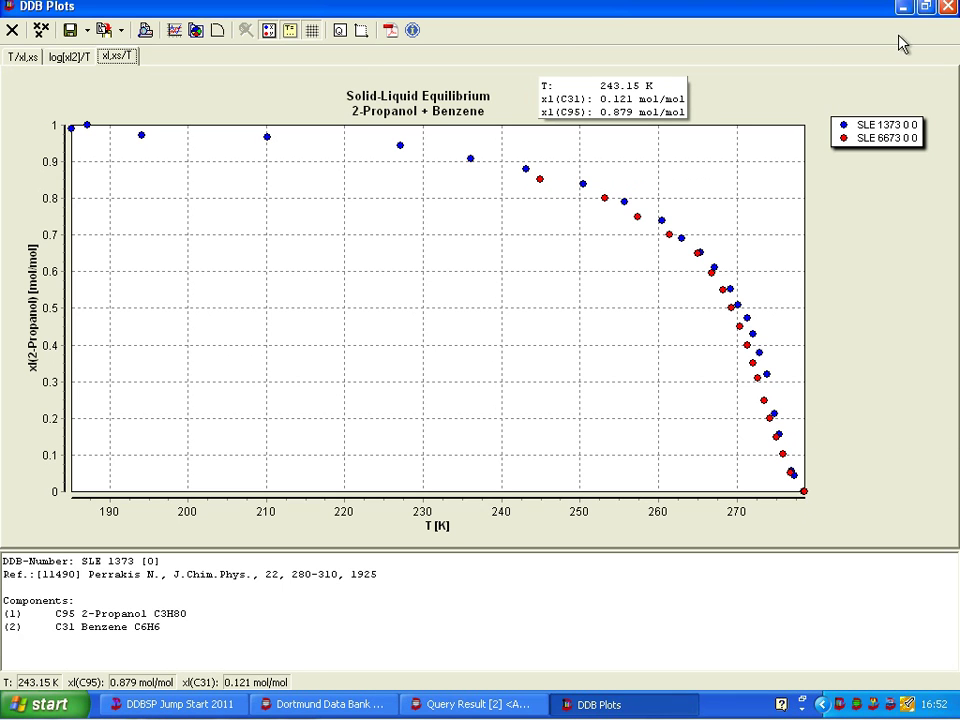
click(948, 8)
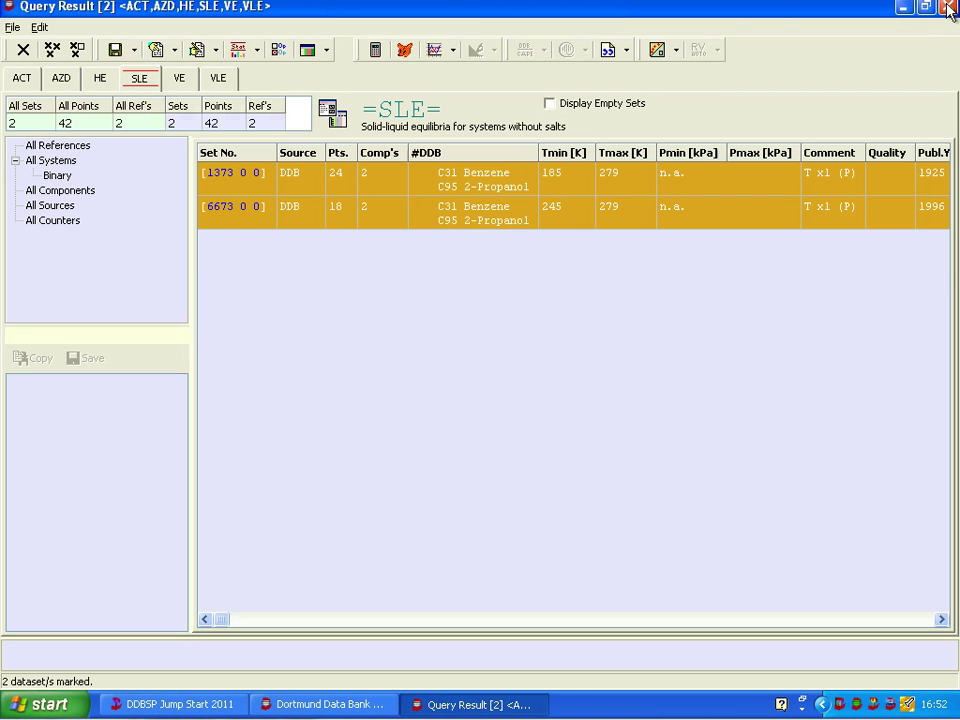
Open the SLE fit with Wilson, NRTL and UNIQUAC, disabling storage in the parameter database.
click(378, 54)
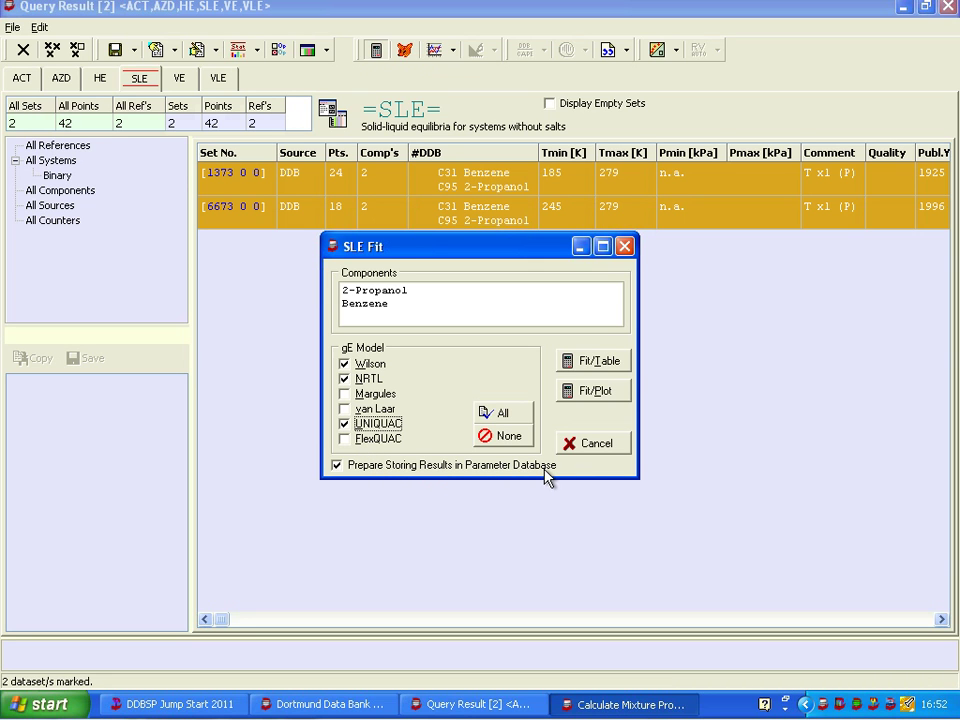
click(338, 466)
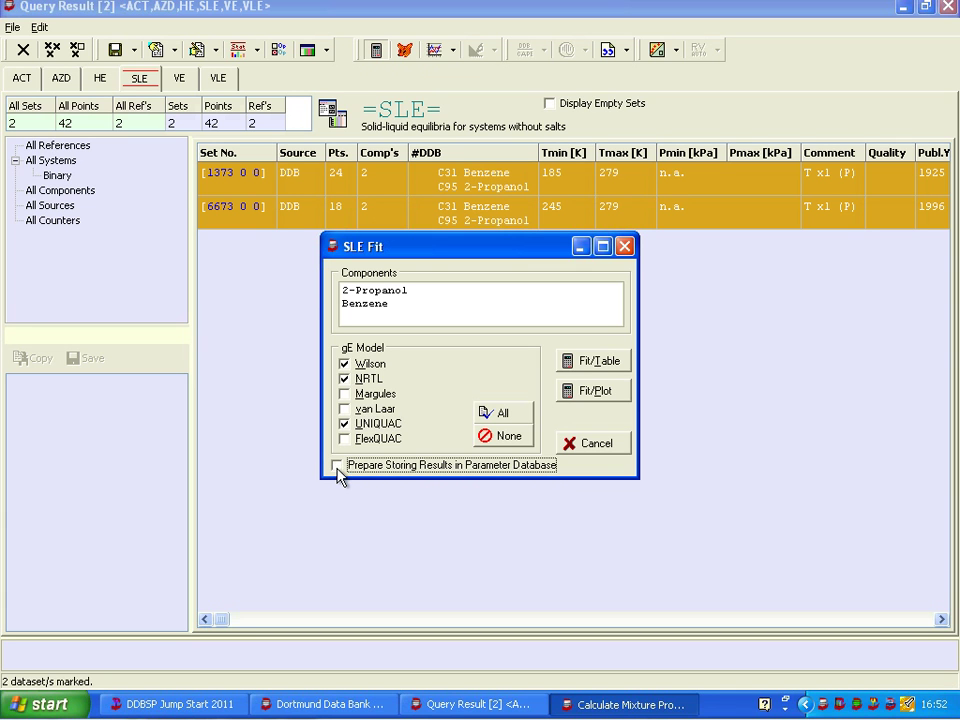
Run the fit, check the SLE 1373 details, and compare the UNIQUAC and NRTL fit plots.
click(592, 391)
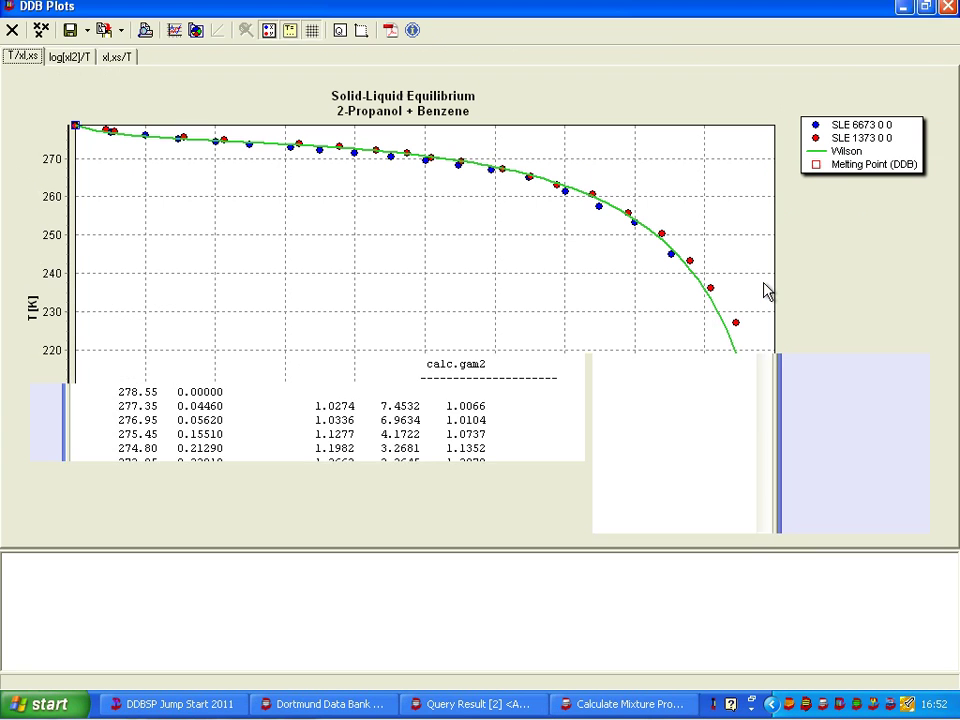
click(810, 139)
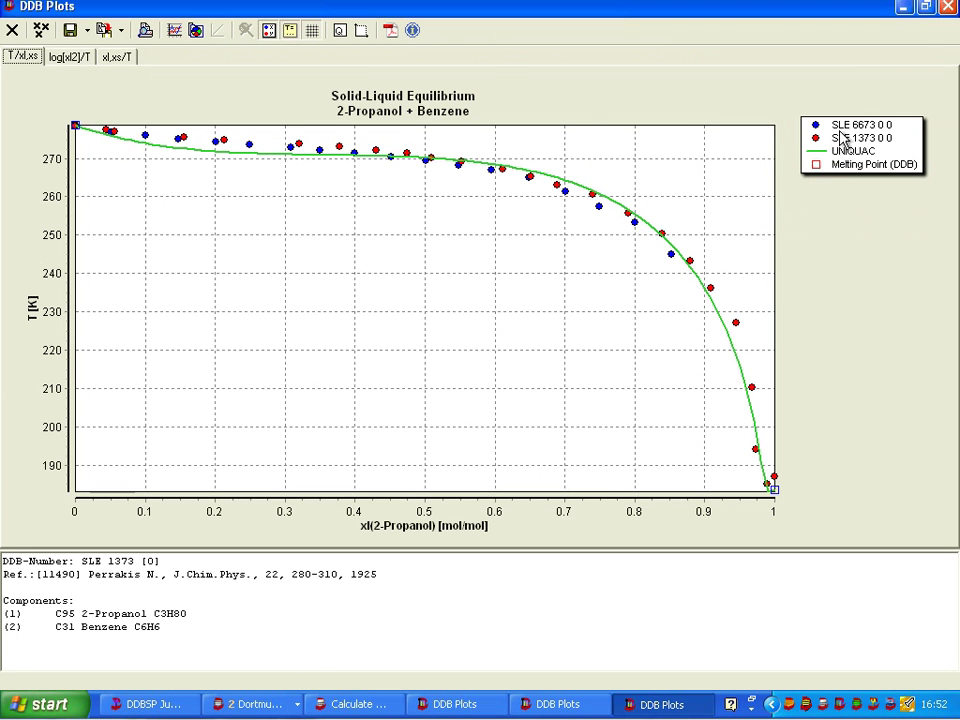
click(925, 7)
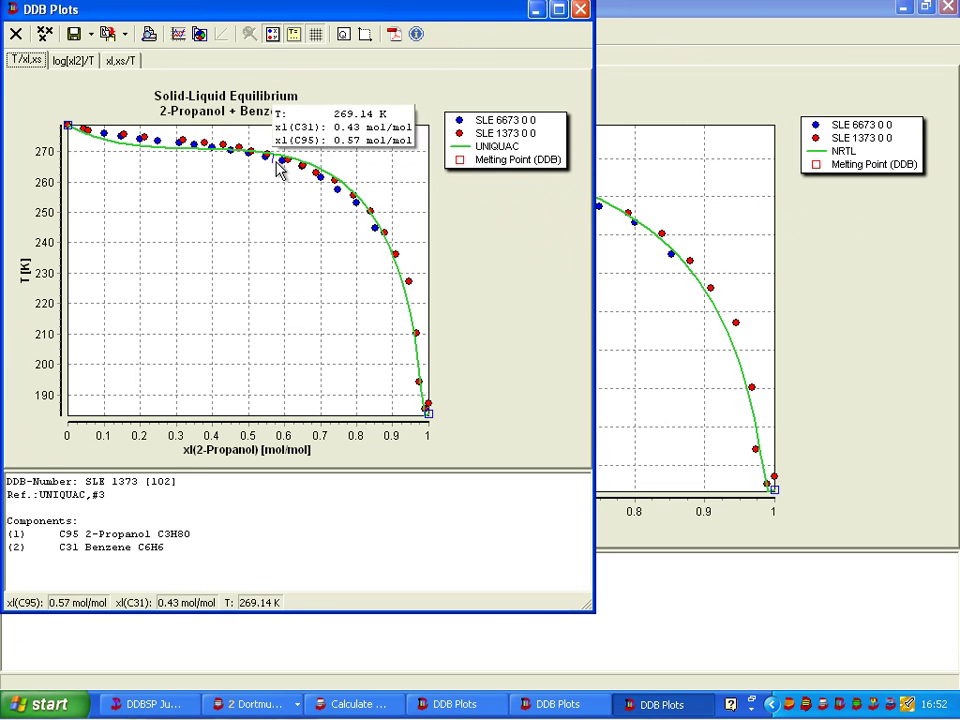
click(648, 324)
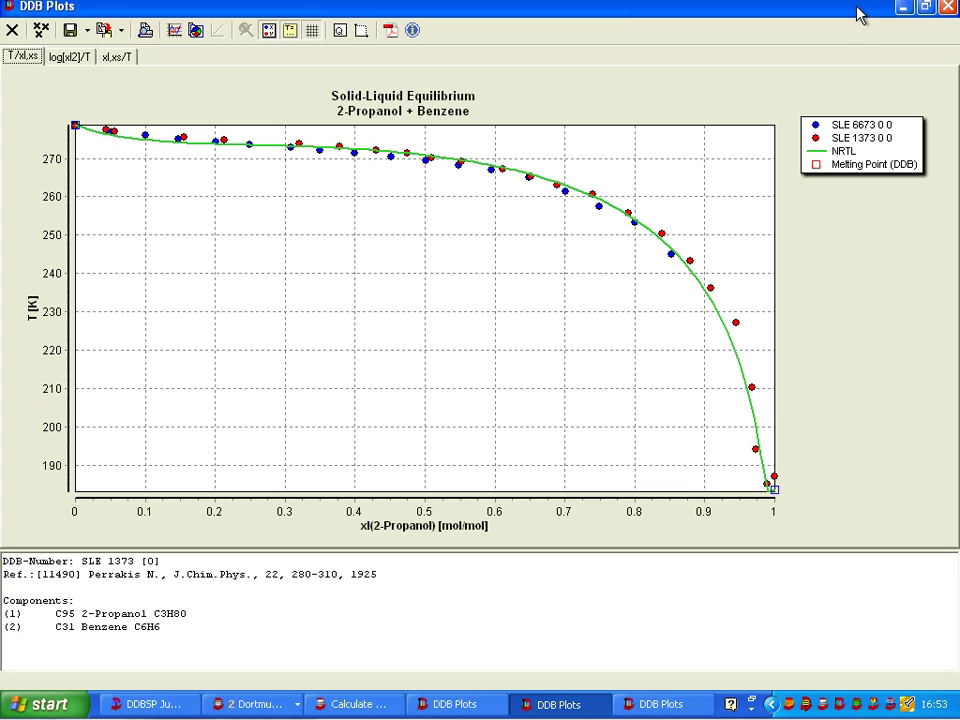
Bring the Wilson fit plot forward and view it as log(xl2)/T, then xl,xs/T.
click(925, 7)
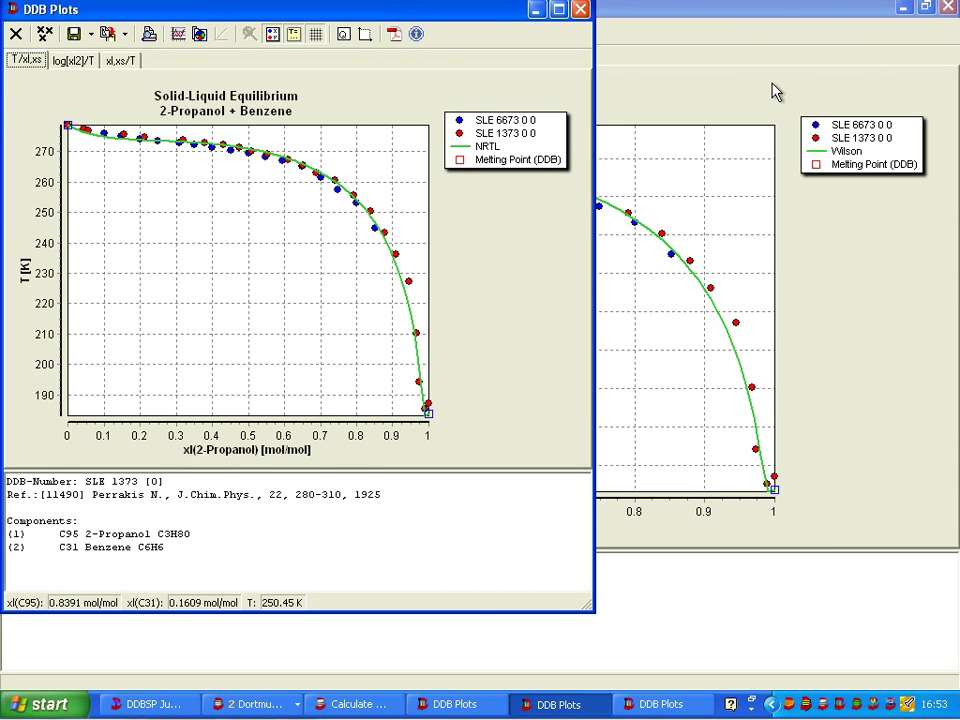
click(775, 92)
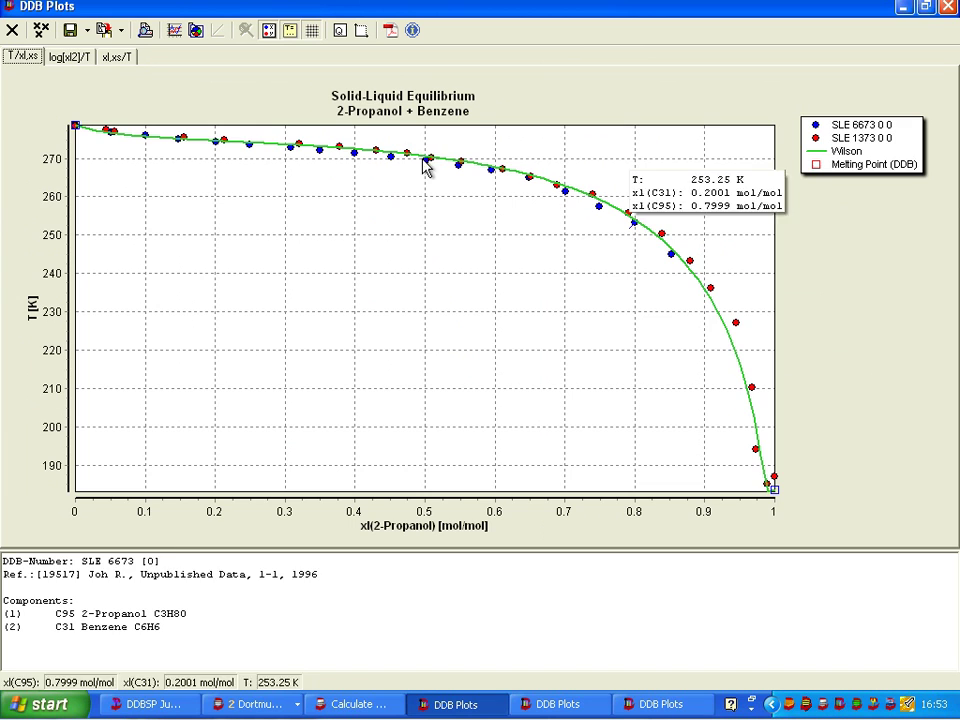
click(80, 57)
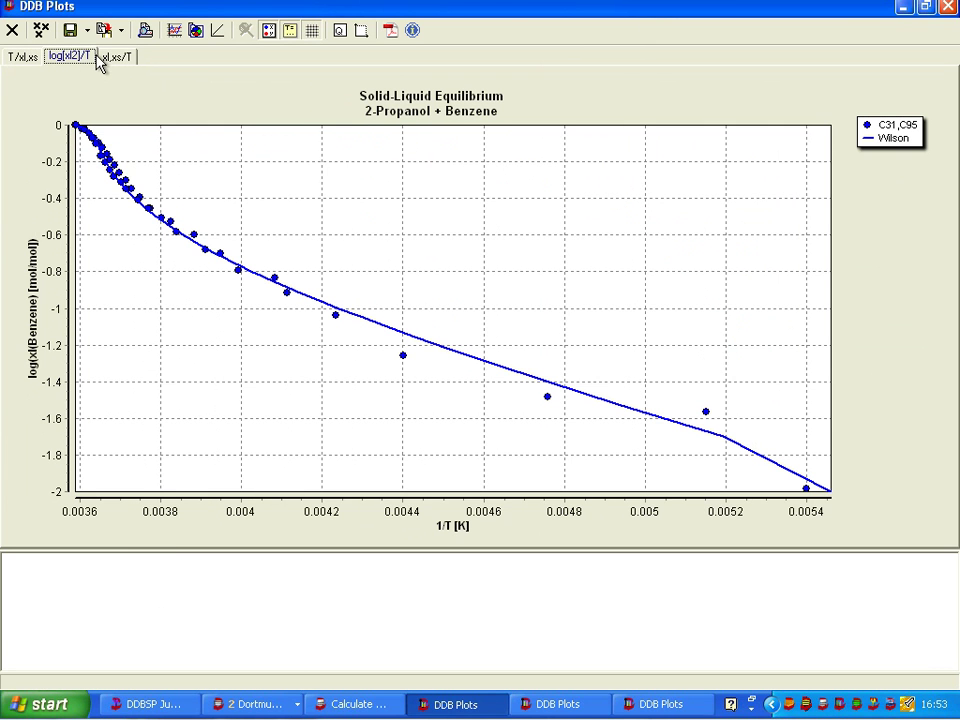
click(118, 58)
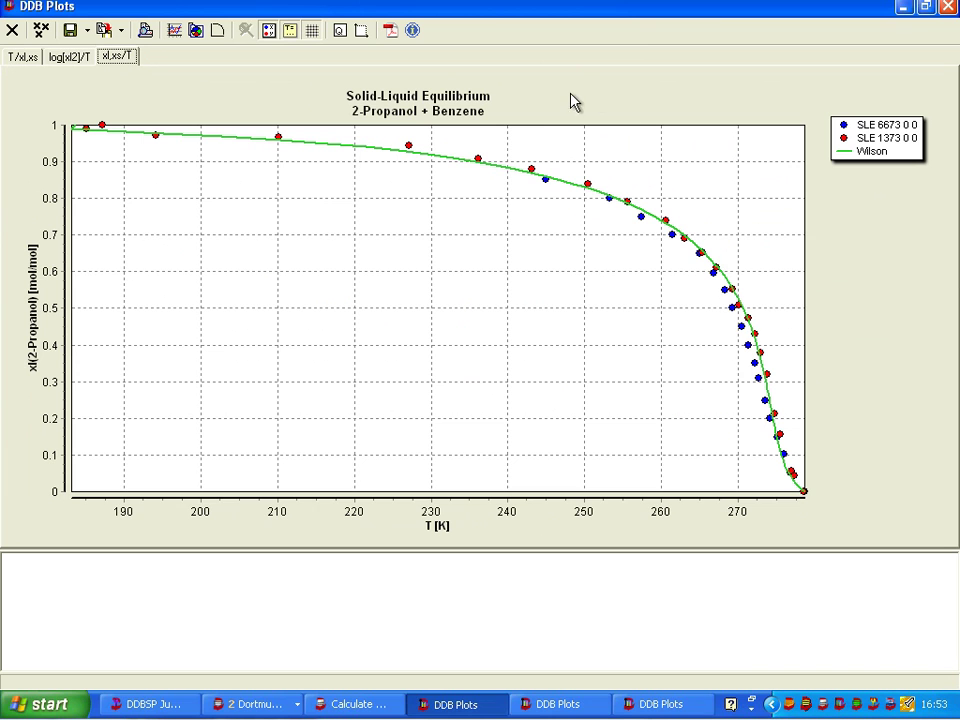
Close the Wilson, NRTL and UNIQUAC fit plots and reposition the All Results window.
click(947, 7)
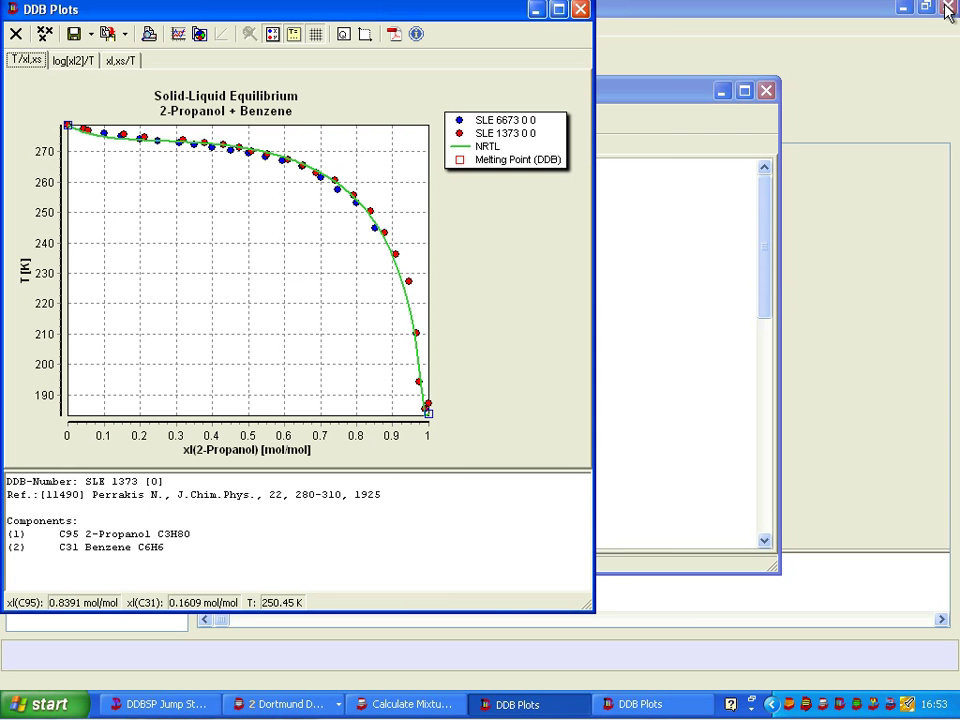
click(583, 12)
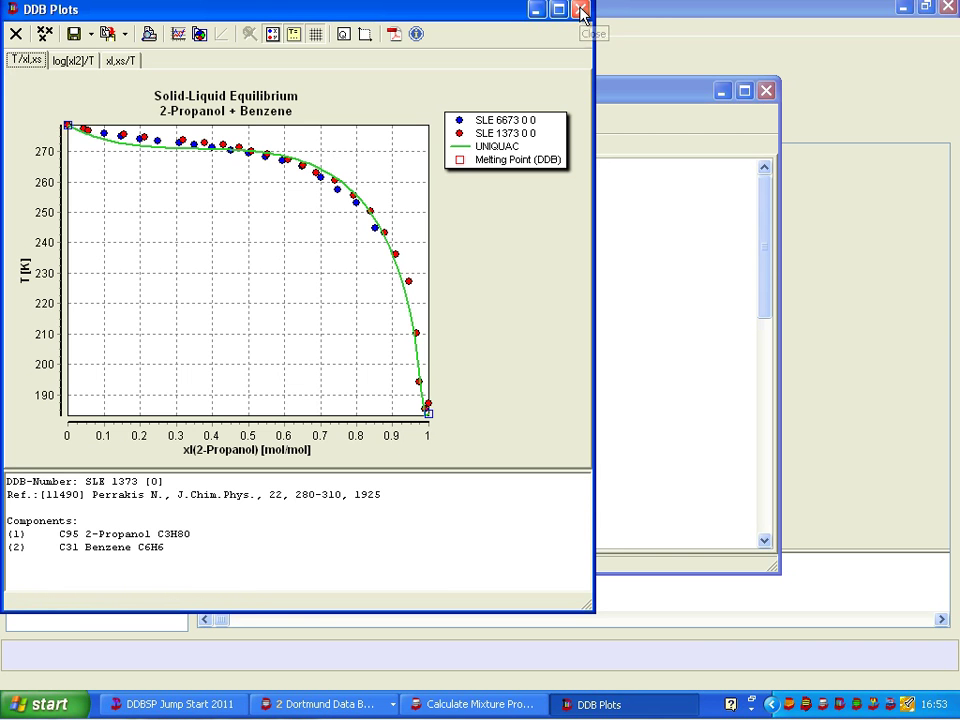
click(583, 12)
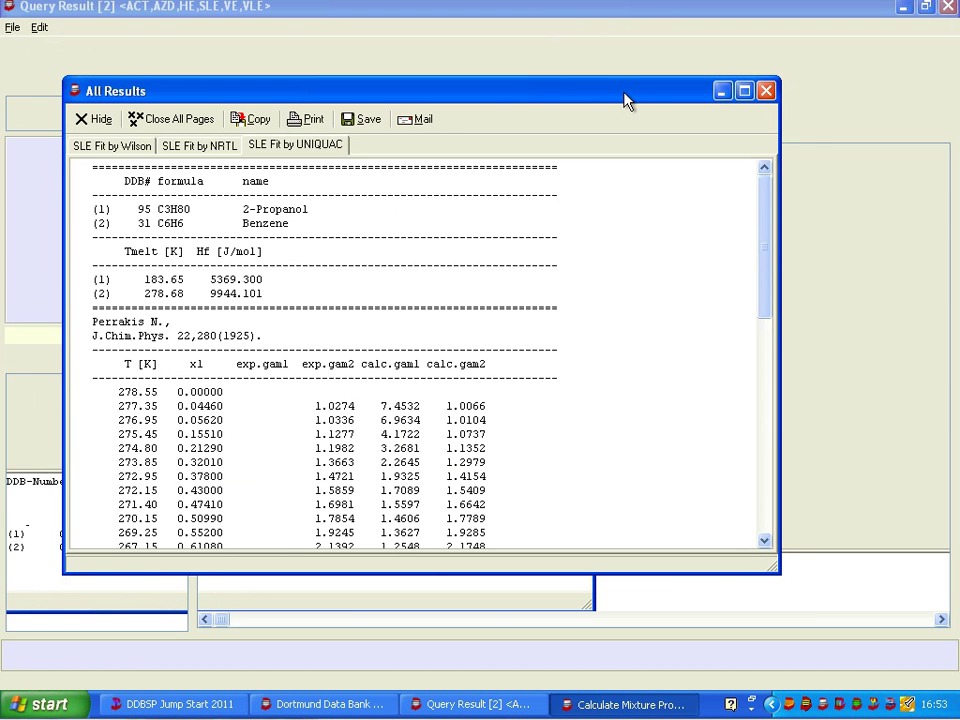
mouse_move(624, 95)
mouse_down()
mouse_move(654, 152)
mouse_move(634, 86)
mouse_up()
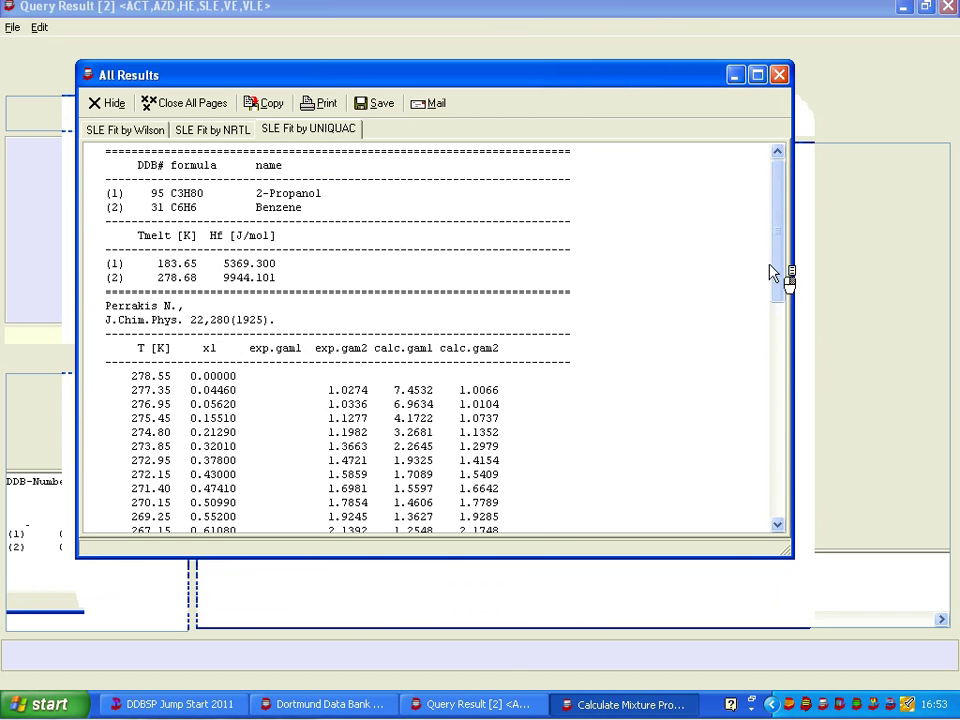
Review UNIQUAC, NRTL and Wilson parameters, ending at Wilson's 1478.15/369.174 cal/mol, objective 0.13147.
drag(785, 285, 797, 523)
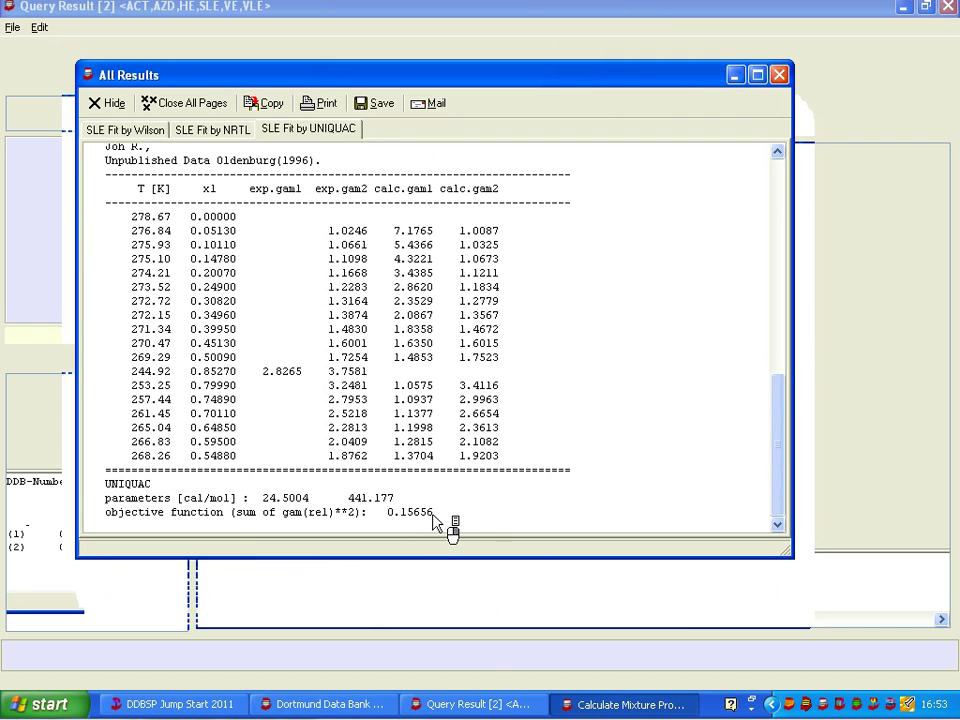
click(213, 132)
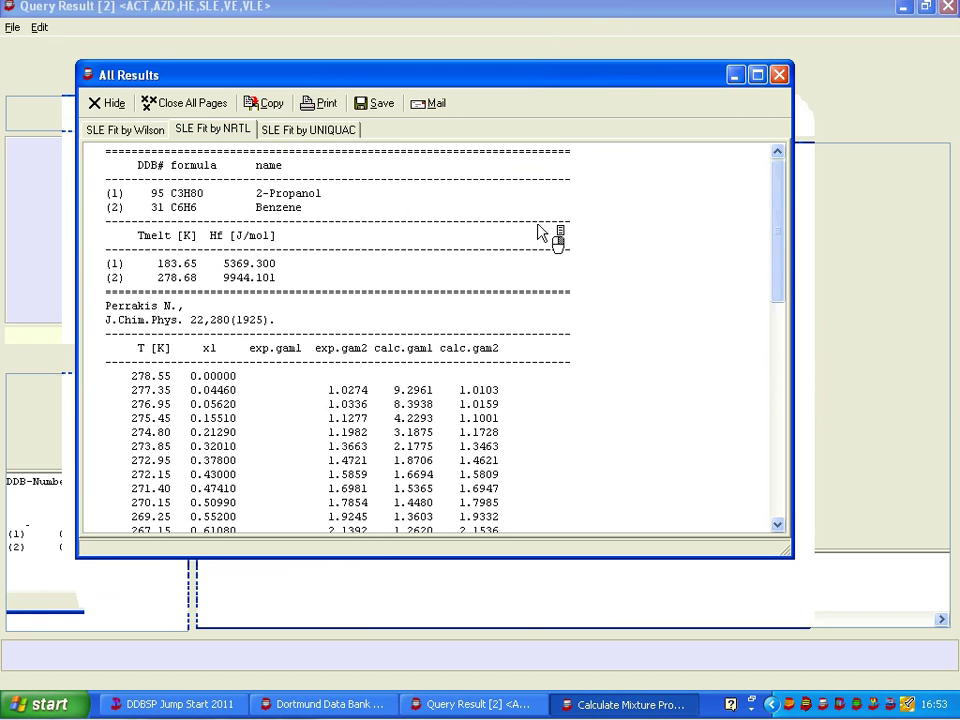
drag(783, 267, 790, 510)
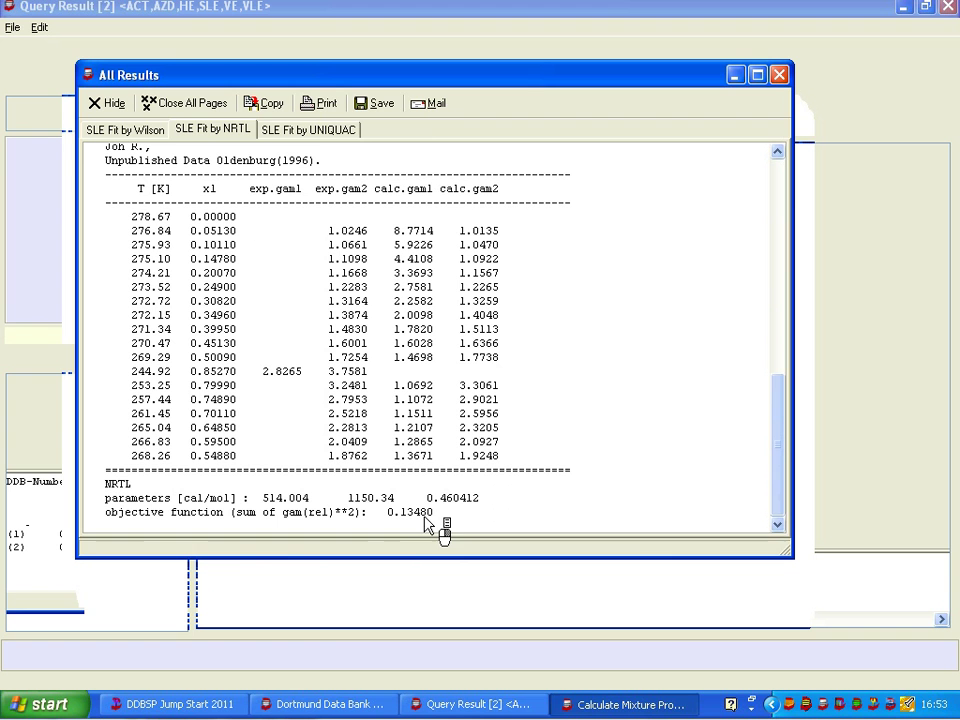
click(128, 130)
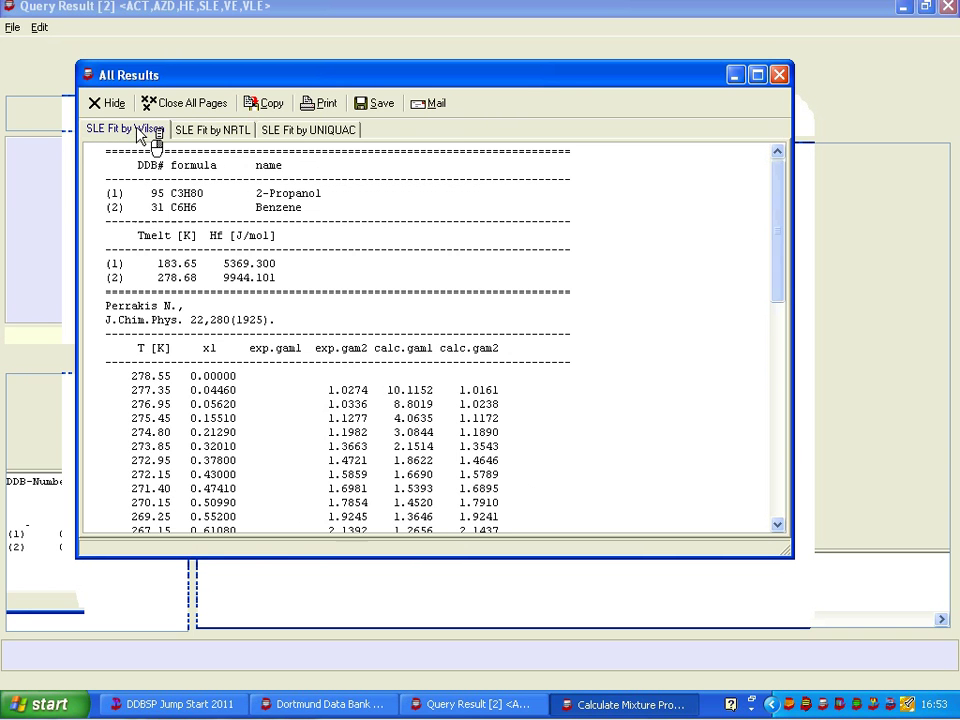
drag(778, 300, 778, 536)
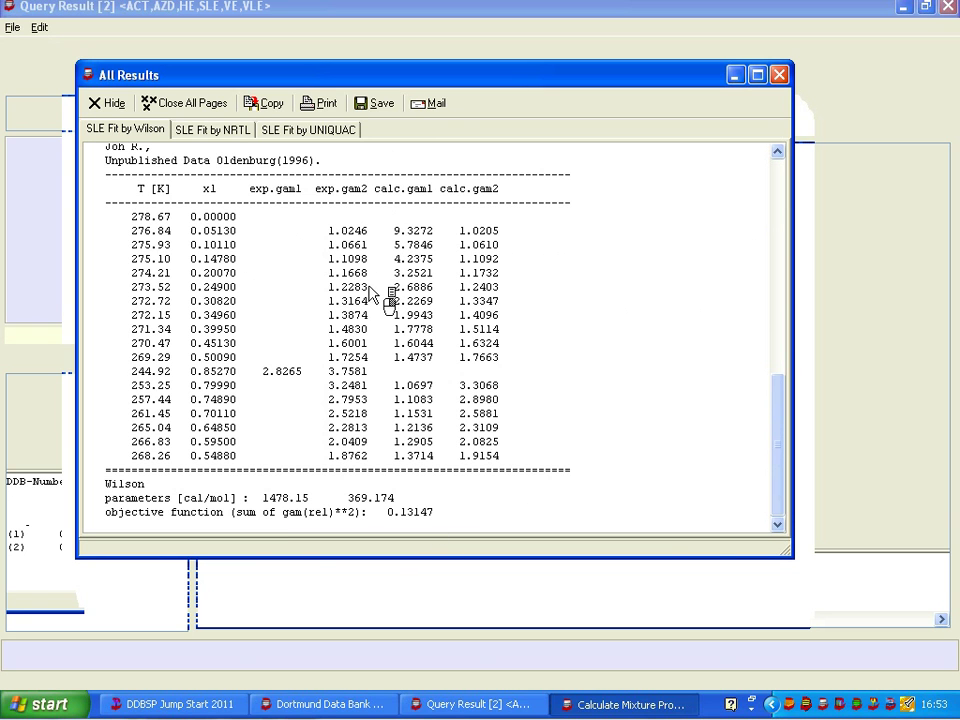
Close the fit windows and plot UNIFAC, mod. UNIFAC (Dortmund) and PSRK SLE predictions.
click(779, 76)
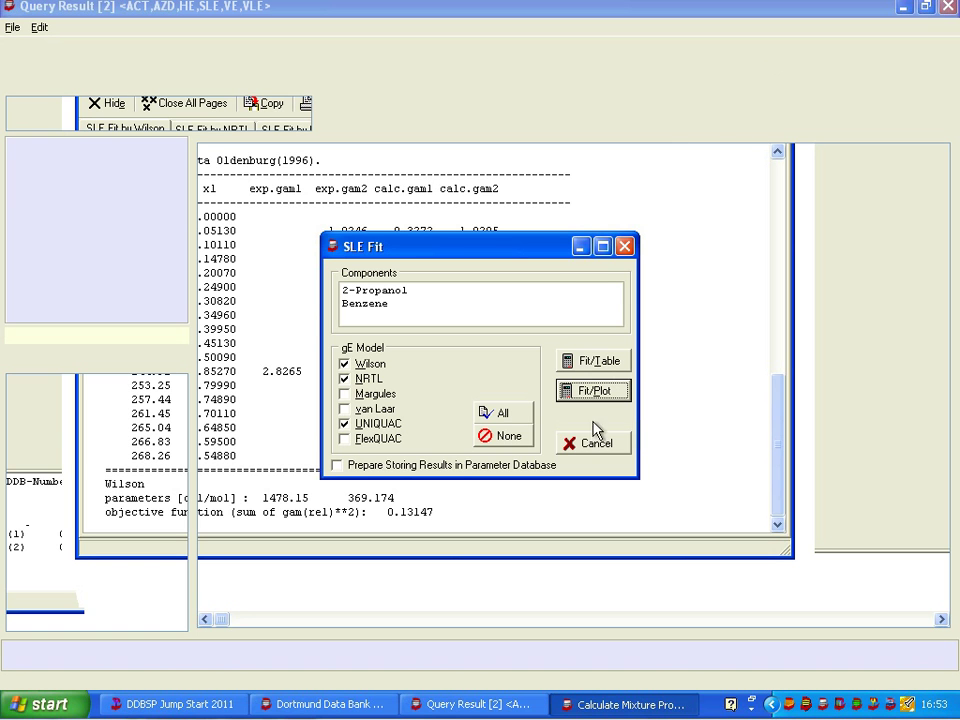
click(624, 245)
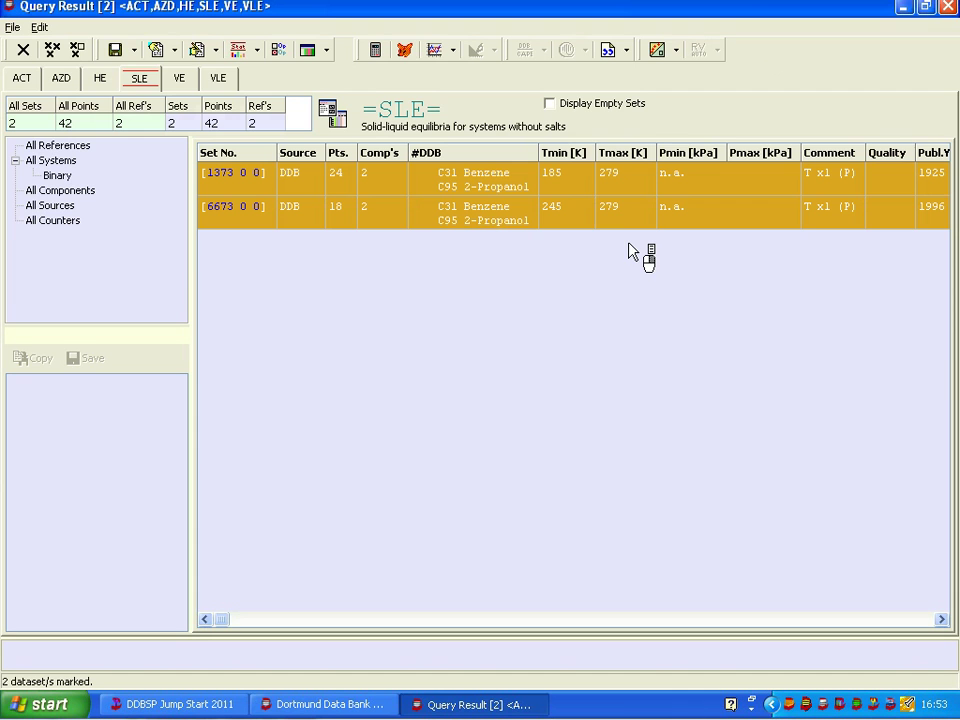
click(404, 50)
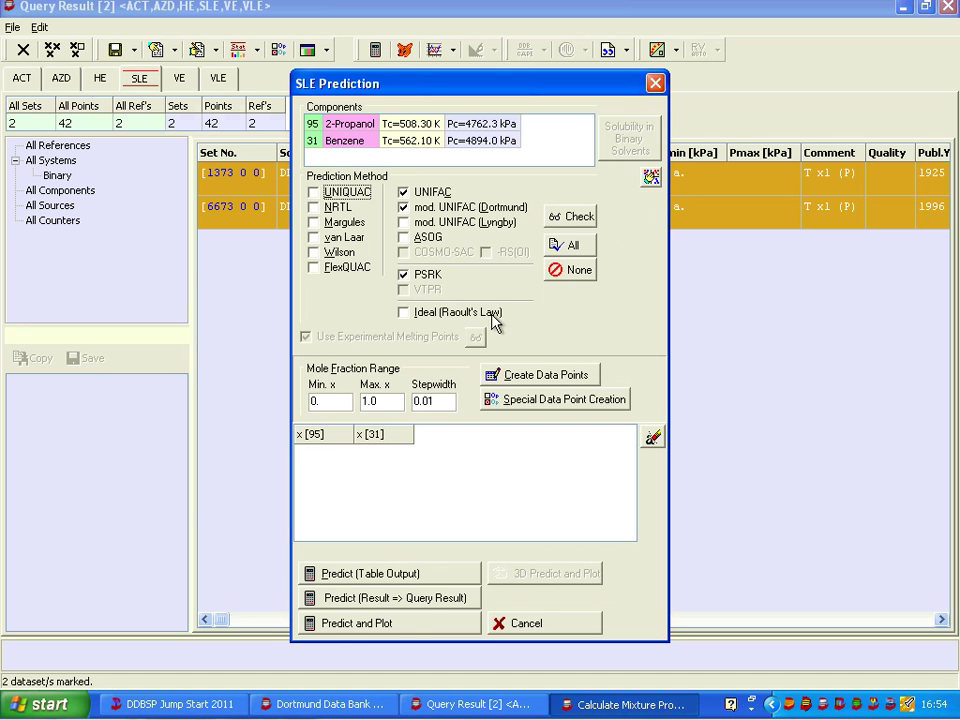
click(404, 627)
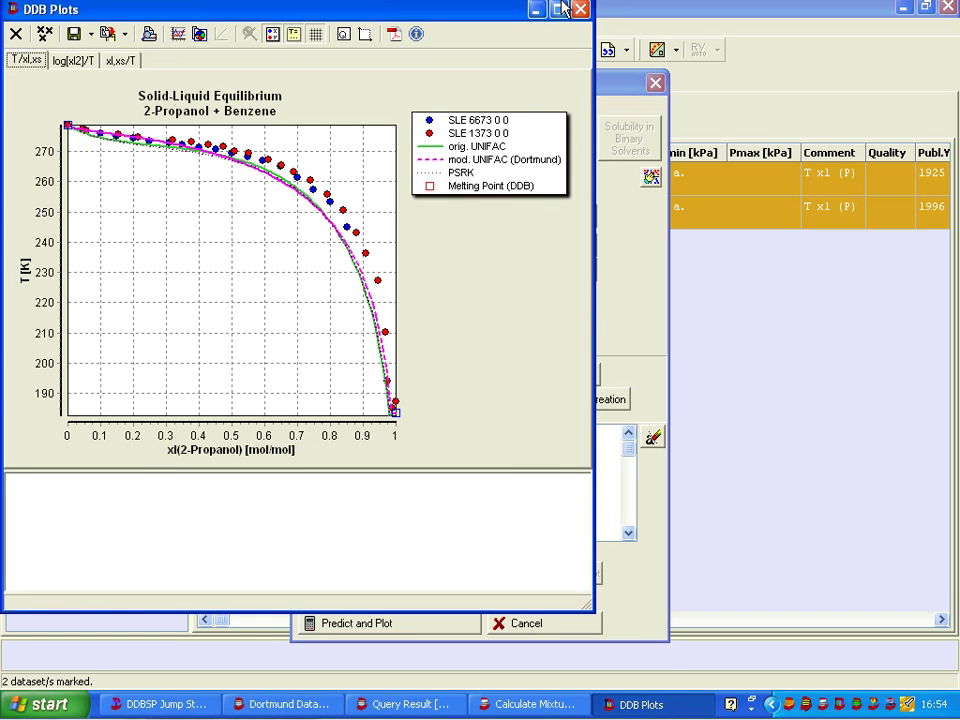
Maximize the DDB Plots window showing the three predicted SLE curves.
click(559, 9)
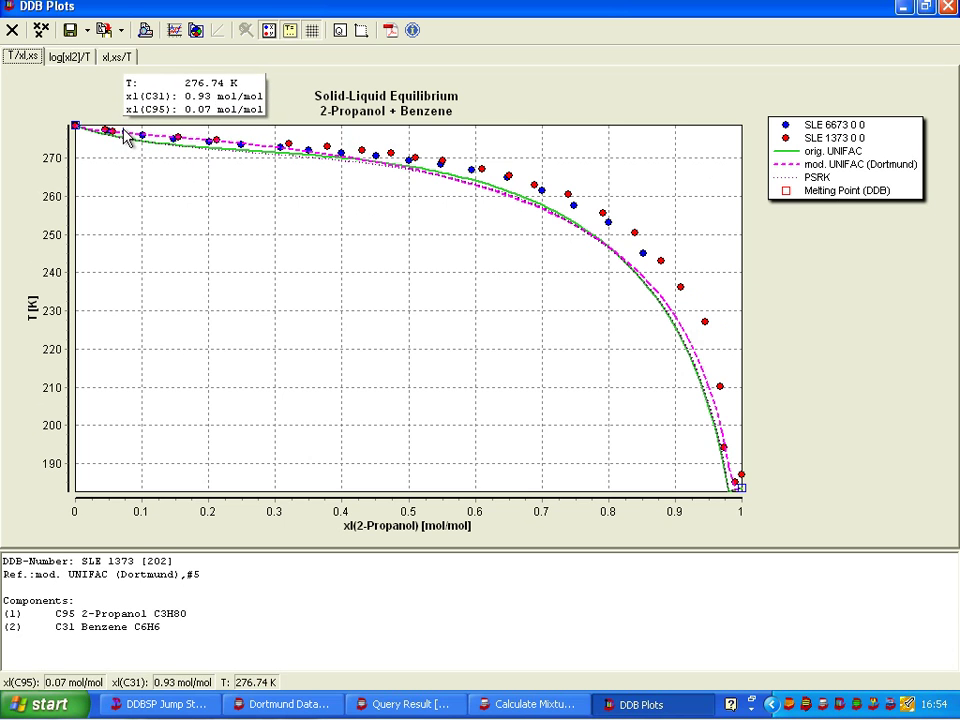
Zoom to the 0.08–0.5 mole fraction region, then view log(xl2)/T and xl,xs/T plots.
drag(123, 128, 409, 184)
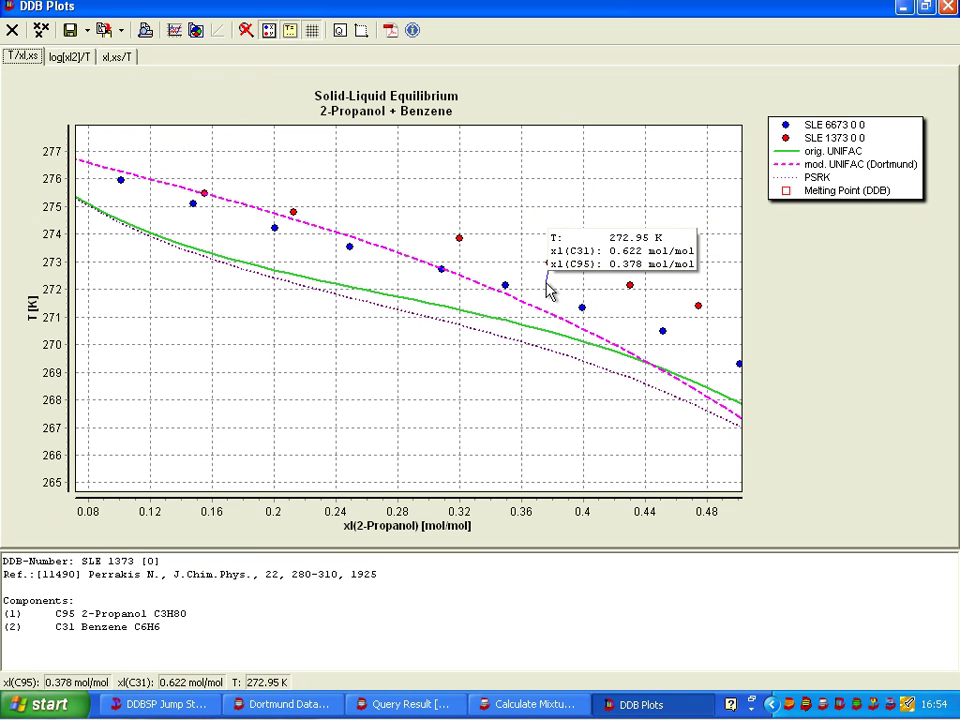
click(72, 57)
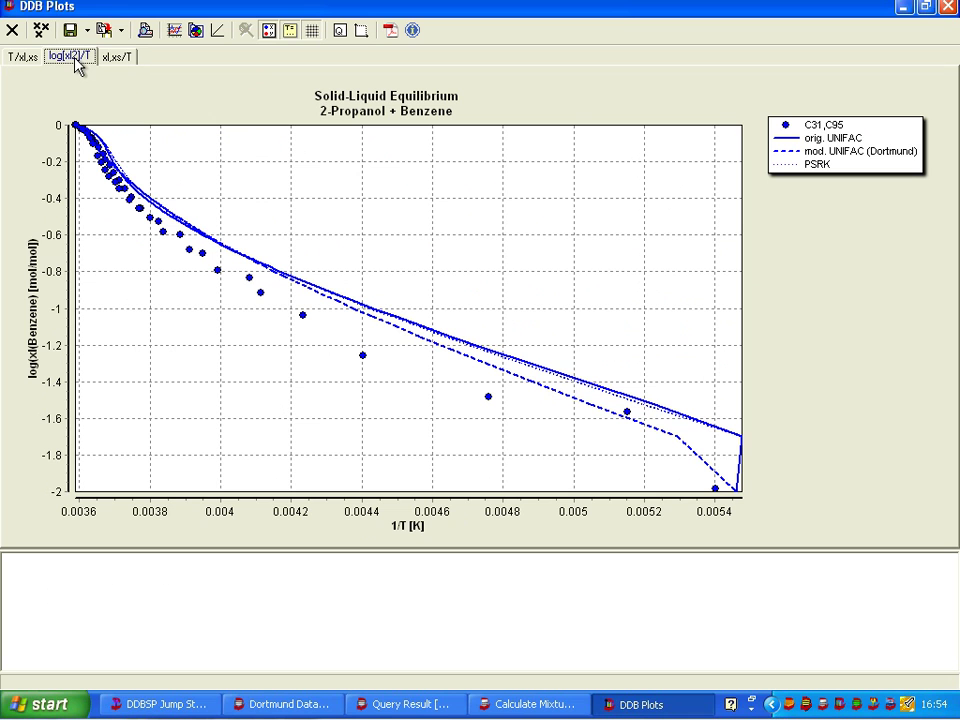
click(116, 58)
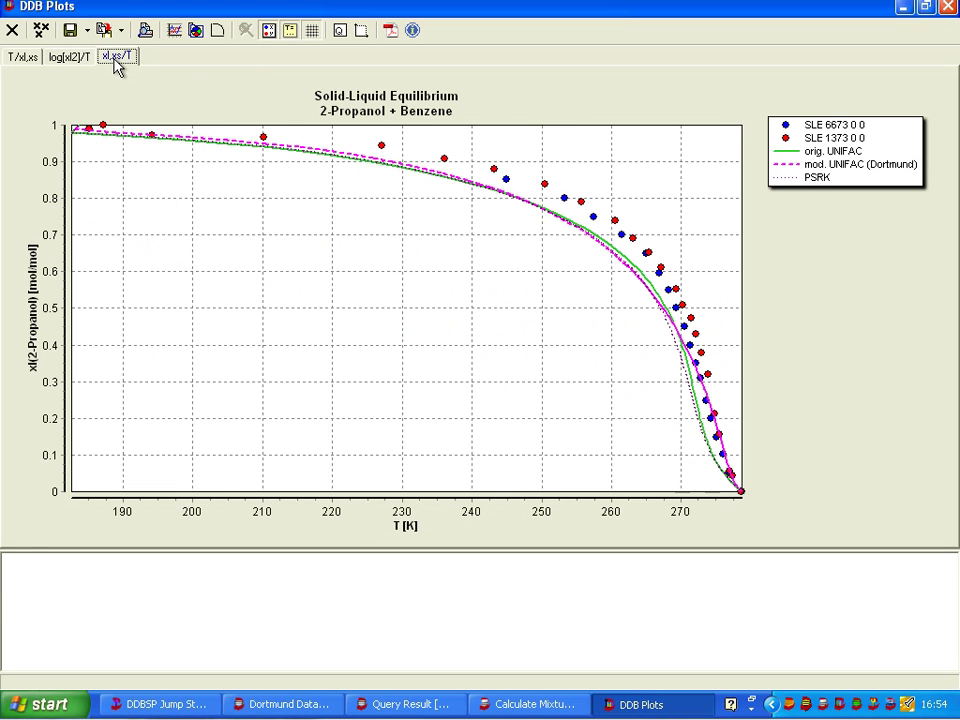